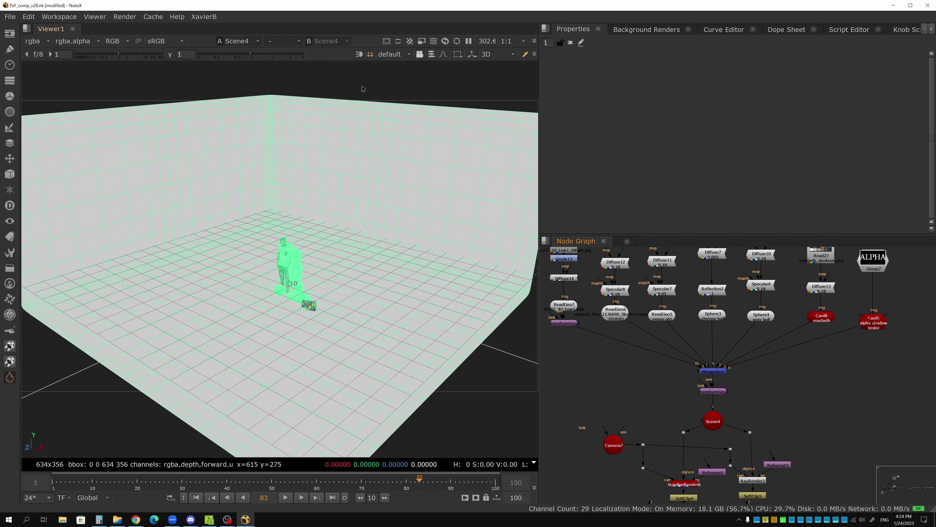
Step: Turn on viewer lighting and orbit the 3D view to face the figures
left_click(358, 55)
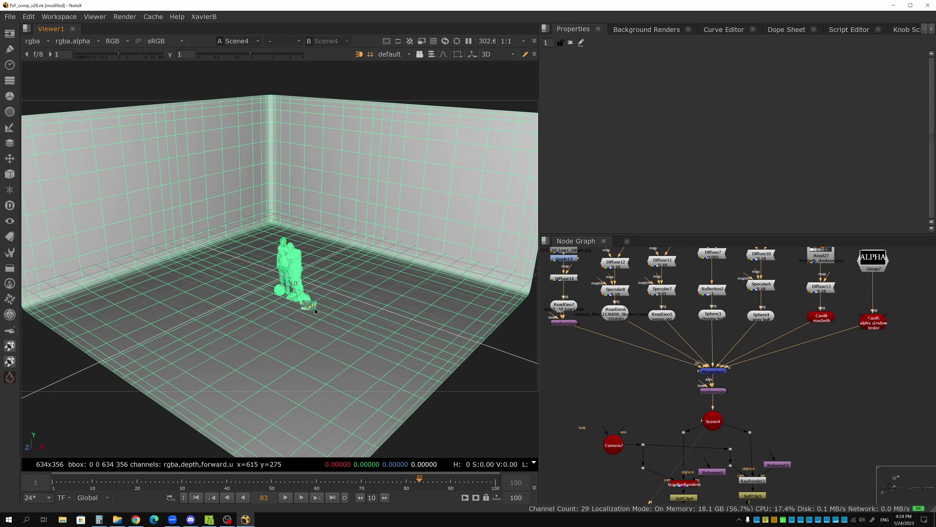
scroll(307, 317, "up", 5)
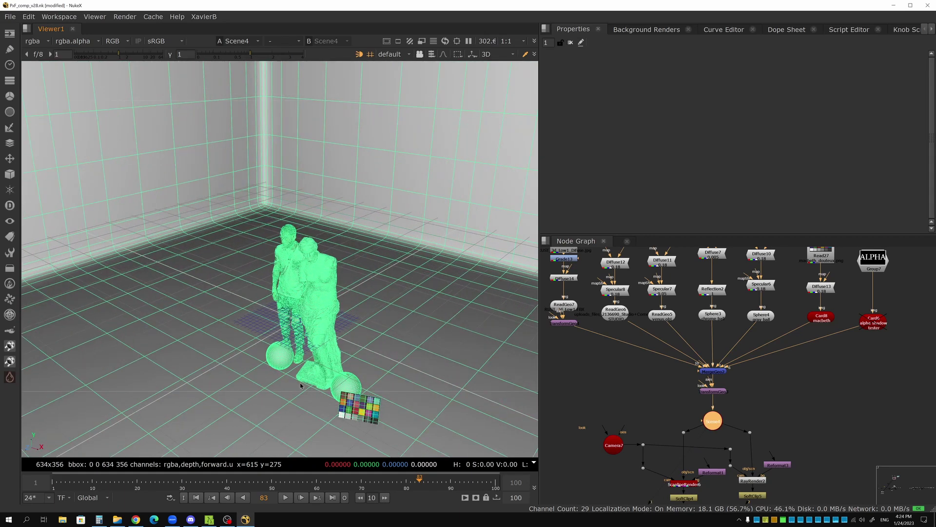
left_click_drag(301, 385, 354, 350, "ctrl")
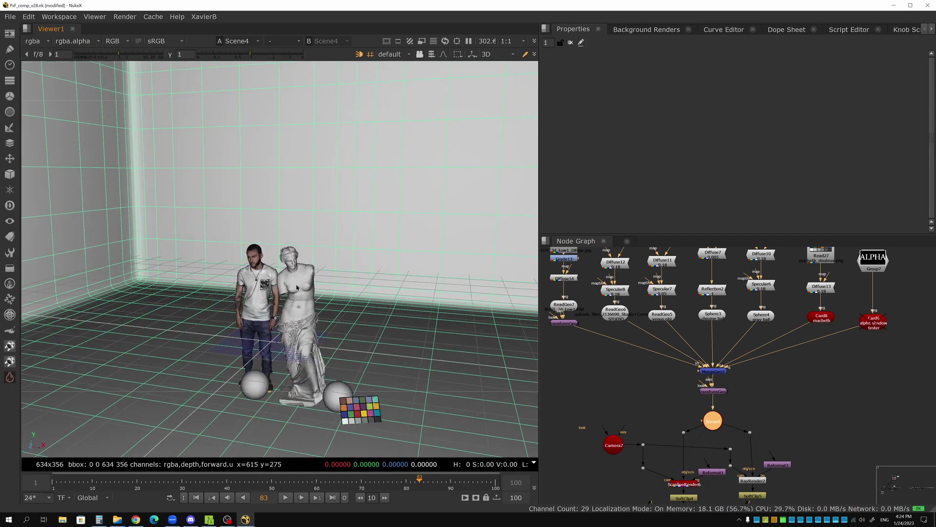
Step: Select the statue, man, colour chart and both spheres, then pan the Node Graph
left_click(294, 289)
left_click(267, 283)
left_click(363, 411)
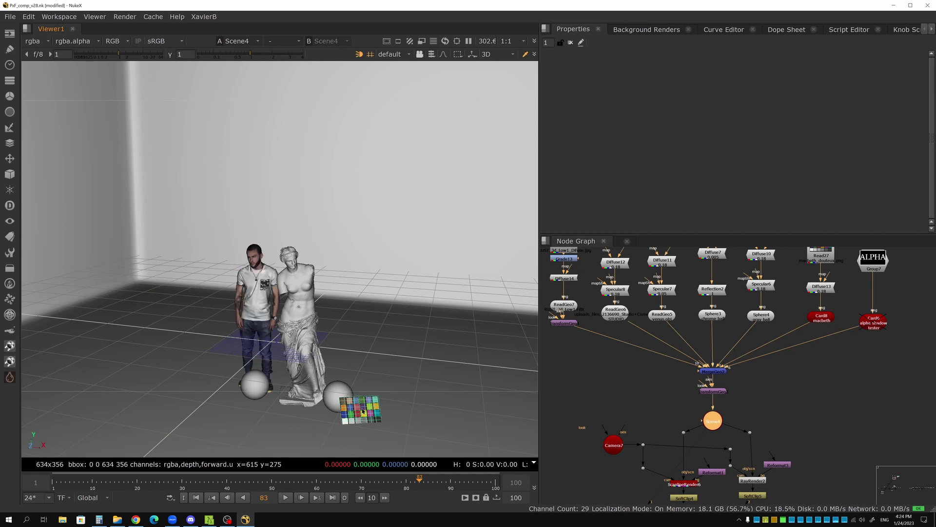
left_click(331, 395)
left_click(248, 384)
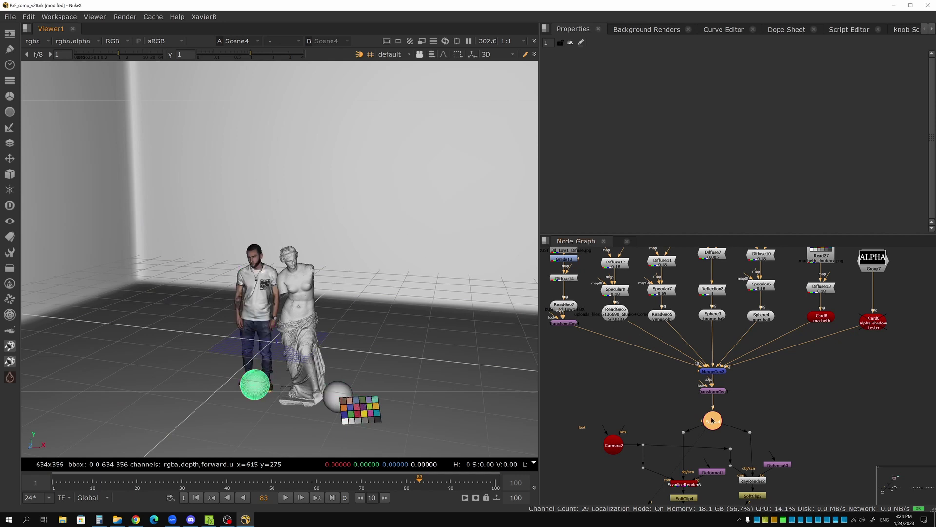
left_click(713, 421)
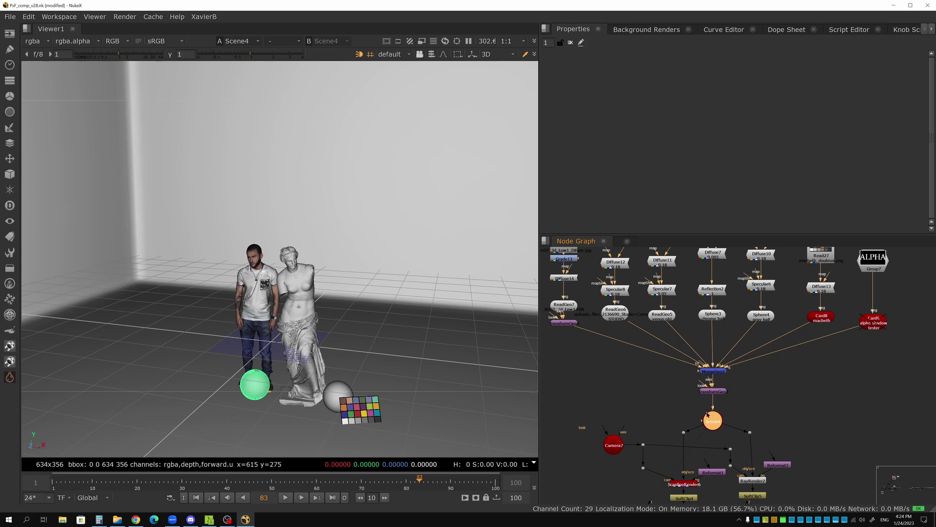
middle_click_drag(647, 370, 647, 416)
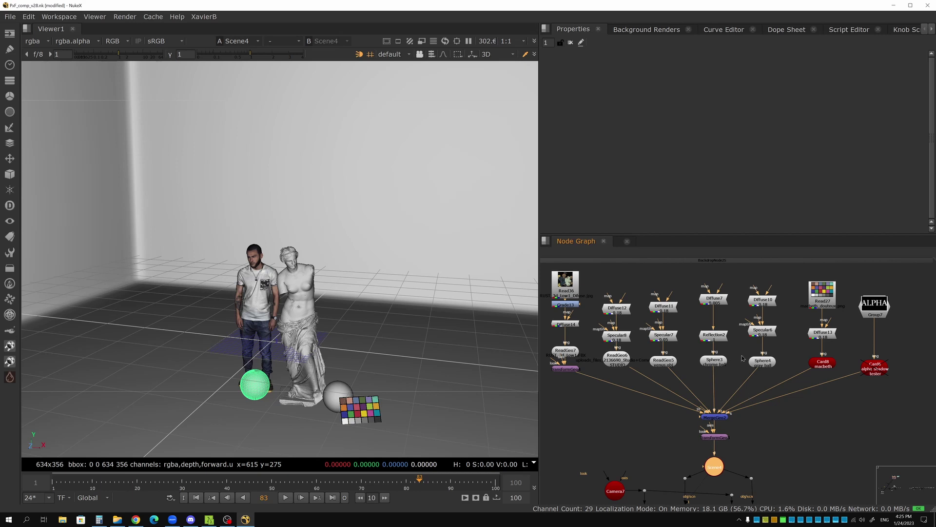
Step: Open the properties of the ReadGeo5 venus.obj statue geometry
scroll(743, 358, "up", 3)
middle_click_drag(708, 373, 729, 411)
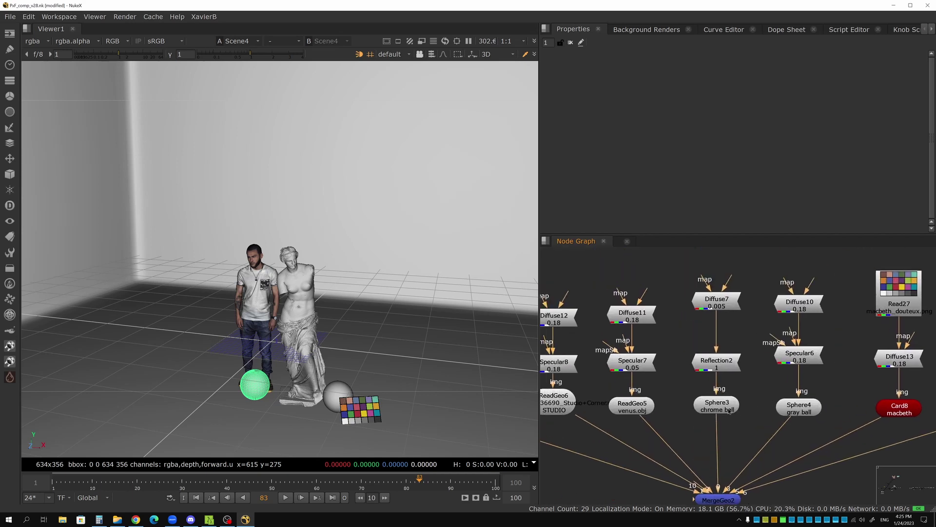
double_click(646, 414)
Step: Inspect Diffuse11, Specular7, Sphere3, Diffuse7, Reflection2, Sphere4, Diffuse10 and Specular6 nodes in turn
left_click(639, 318)
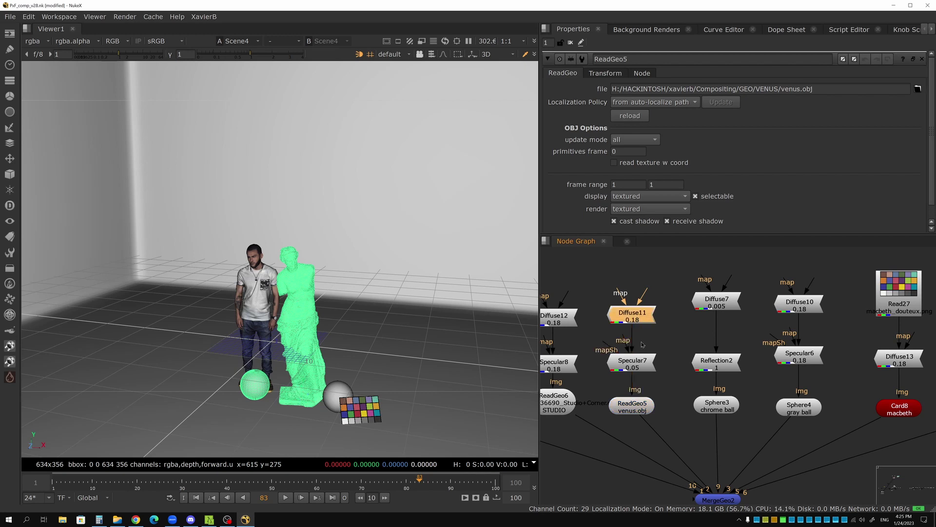
left_click(644, 362)
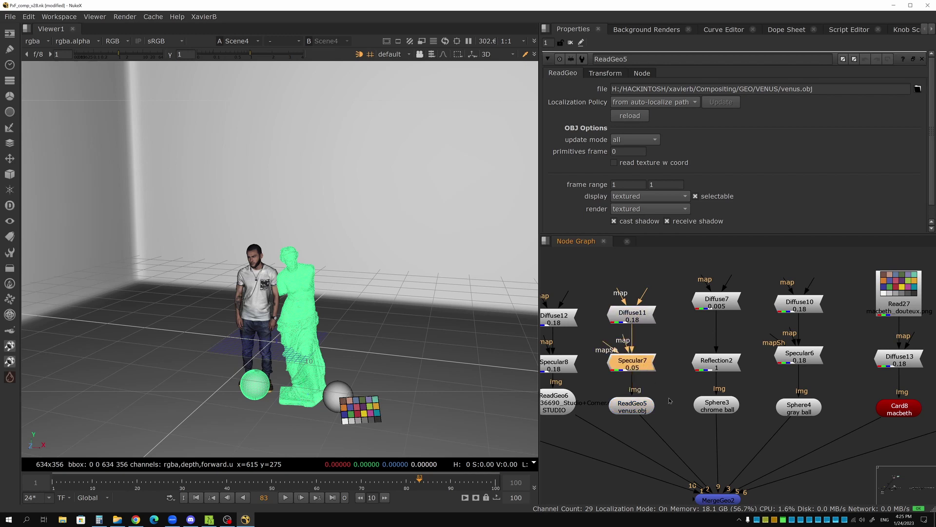
left_click(721, 407)
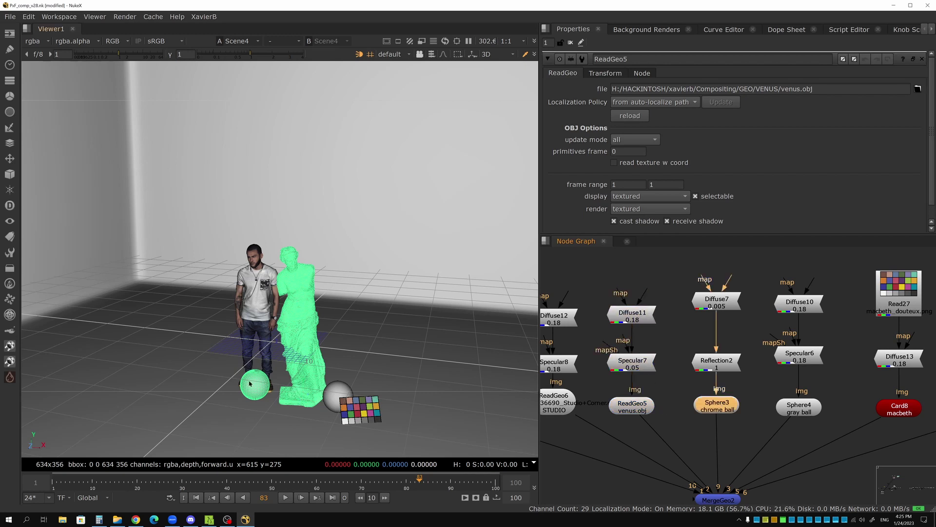
left_click(703, 306)
left_click(709, 364)
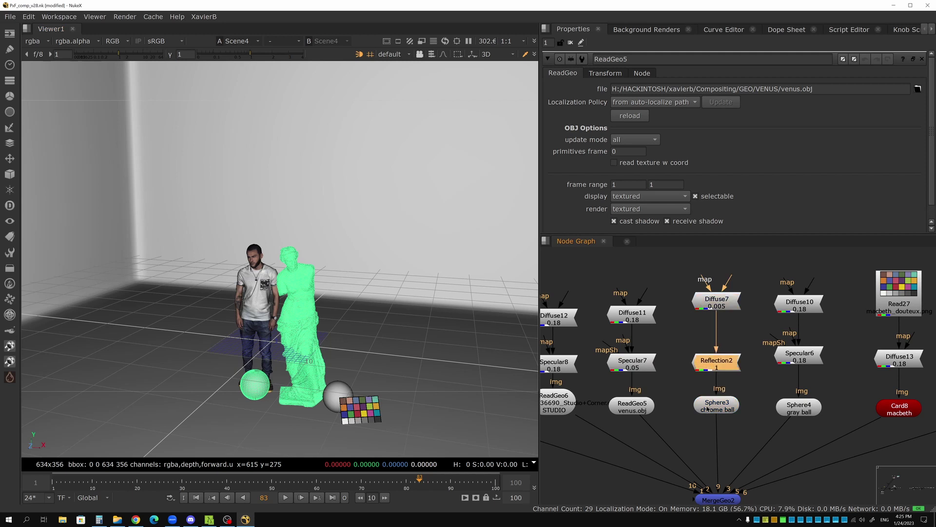
left_click(801, 408)
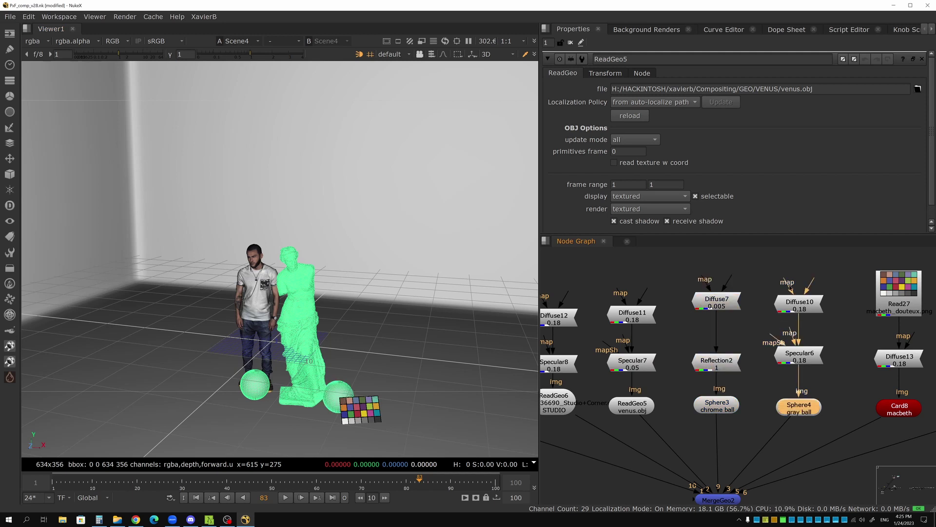
left_click(796, 308)
left_click(799, 357)
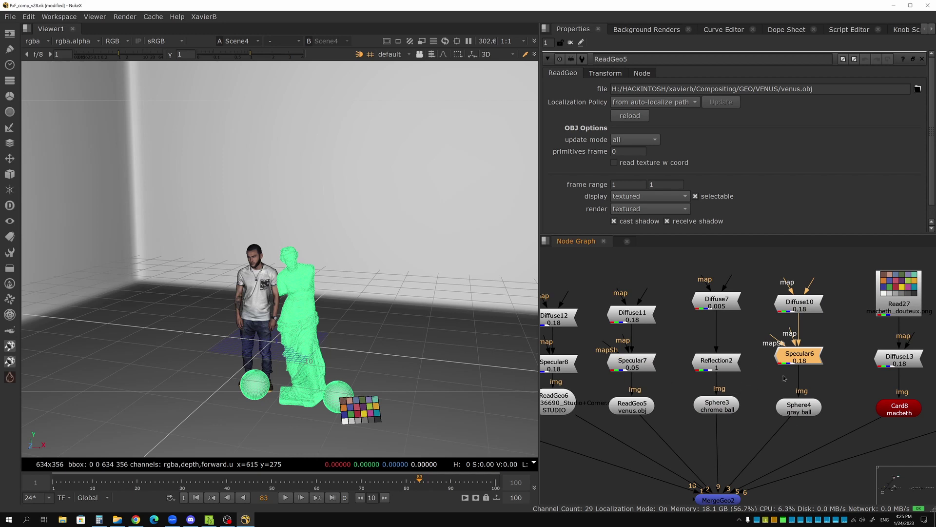
Step: Select Scene4, then view ScanlineRender6's output, an all-black 634x356 frame
scroll(767, 390, "down", 5)
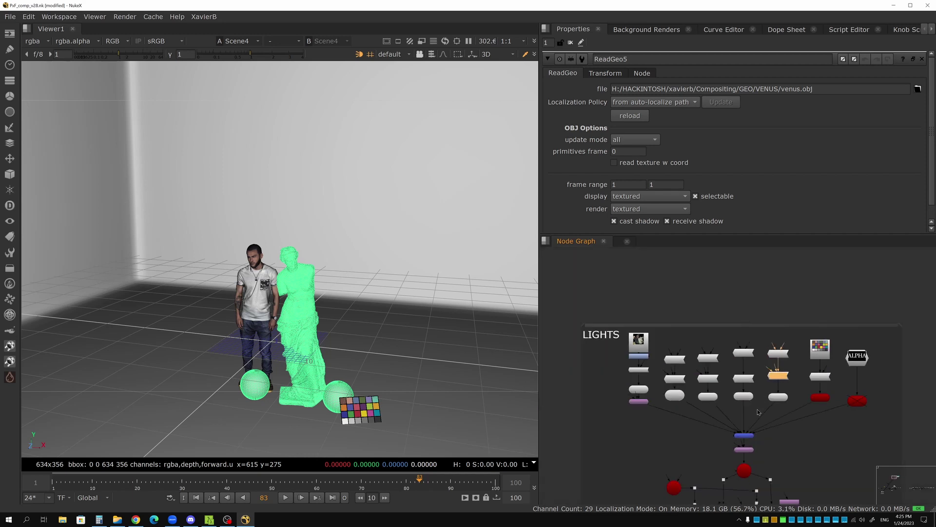
scroll(739, 372, "up", 3)
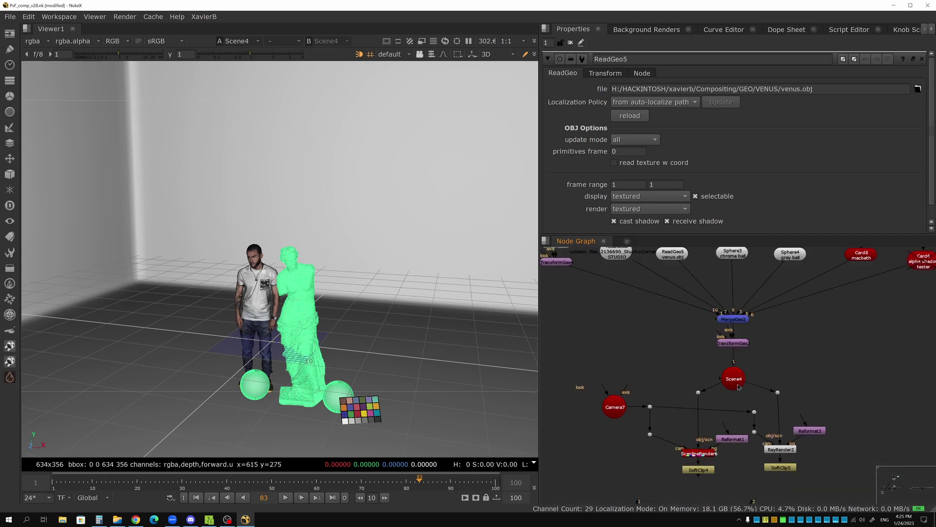
left_click(737, 379)
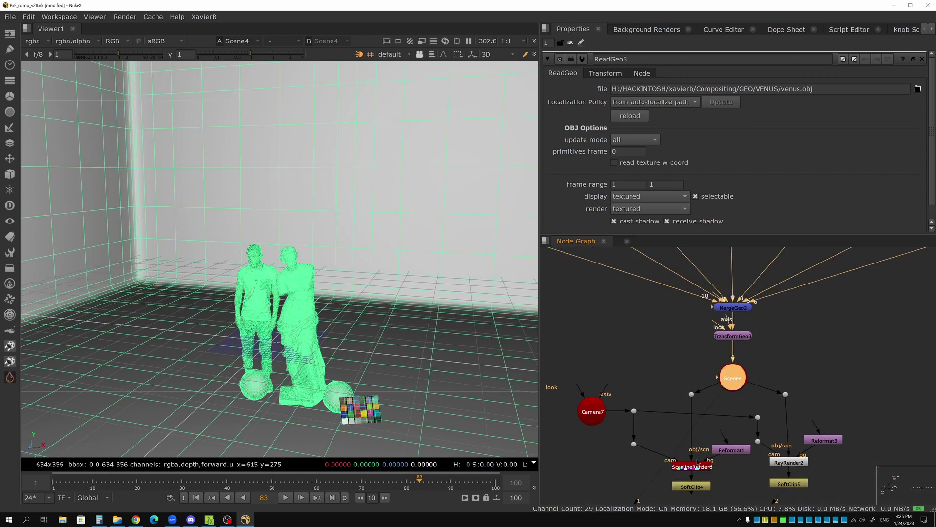
left_click(698, 468)
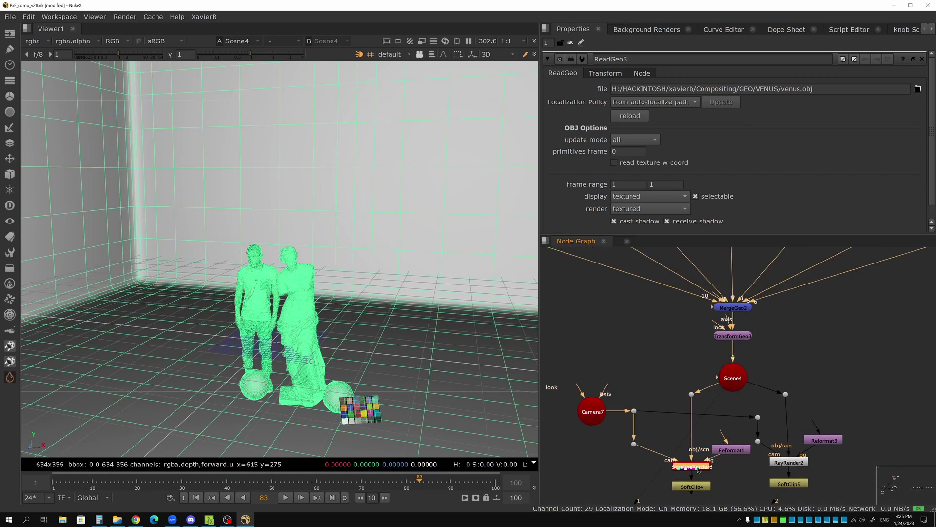
key("1")
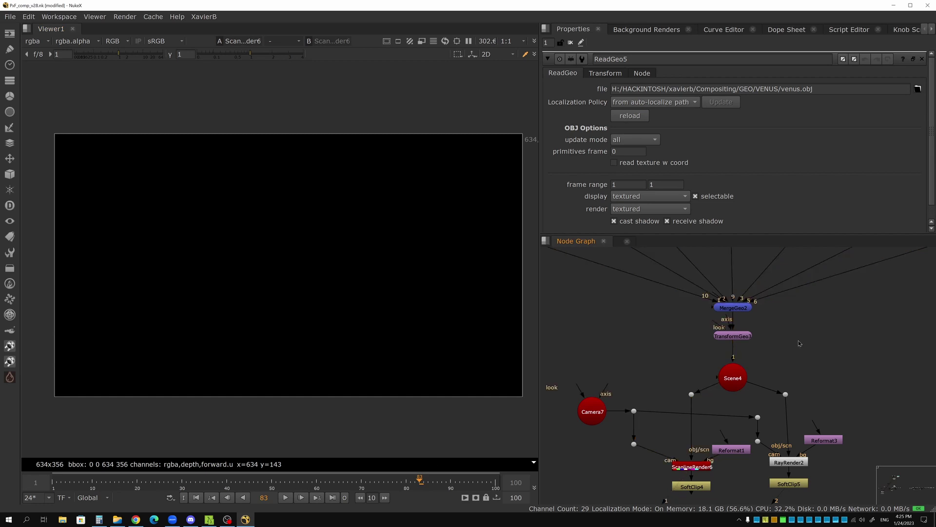
Step: Add a Point1 light, connect it to Scene4, and move it right
left_click(9, 174)
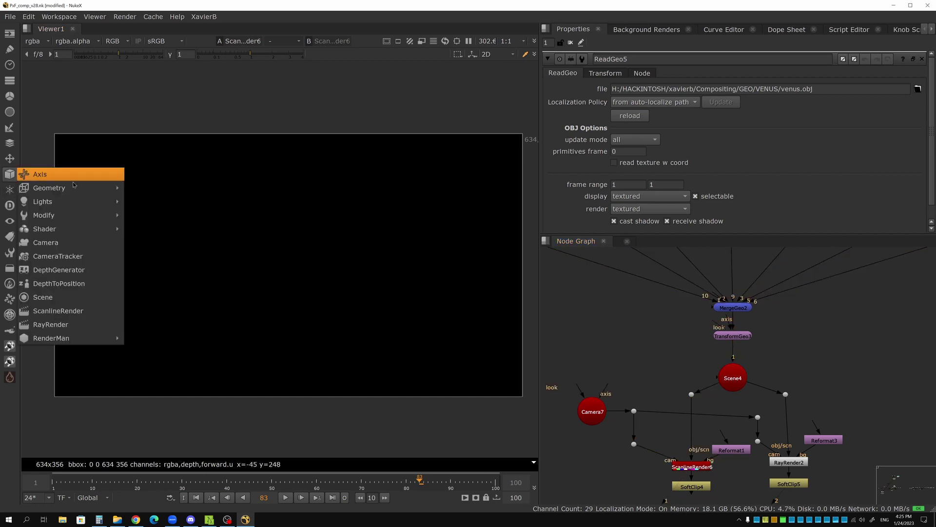
mouse_move(95, 202)
left_click(145, 212)
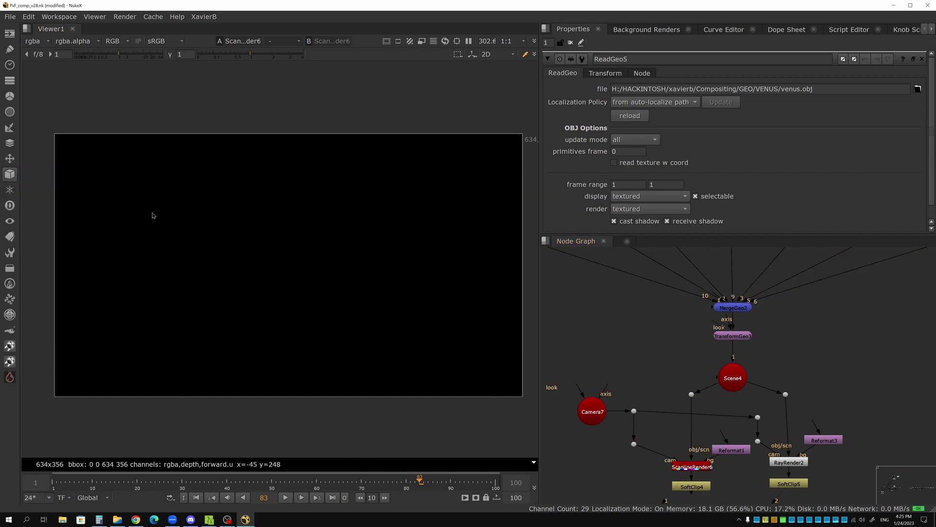
left_click_drag(798, 360, 760, 382)
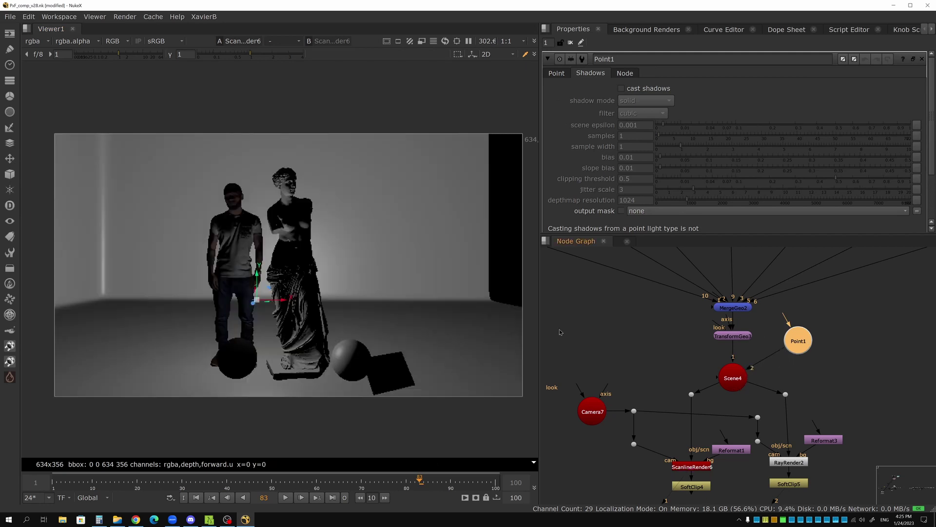
left_click_drag(288, 299, 415, 188)
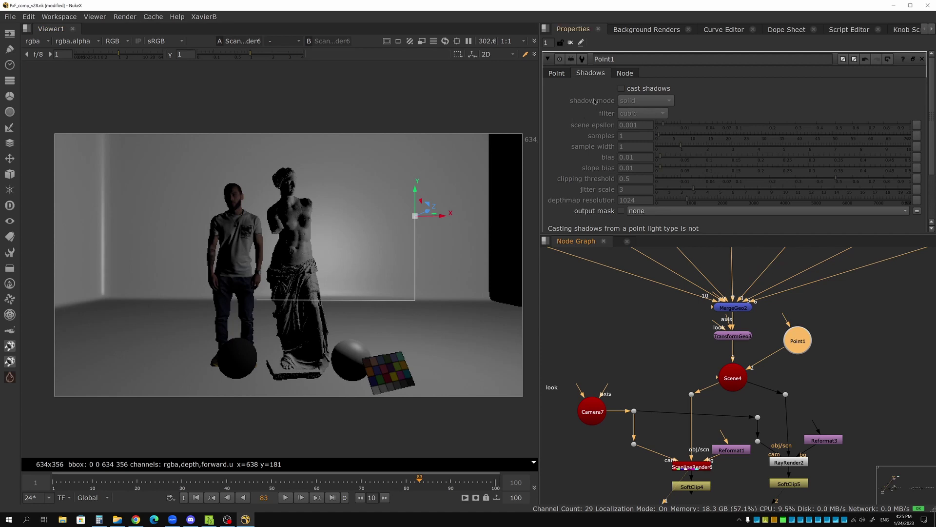
Step: Set Point1's falloff type to Cubic and its intensity to 100000
left_click(556, 73)
left_click(621, 112)
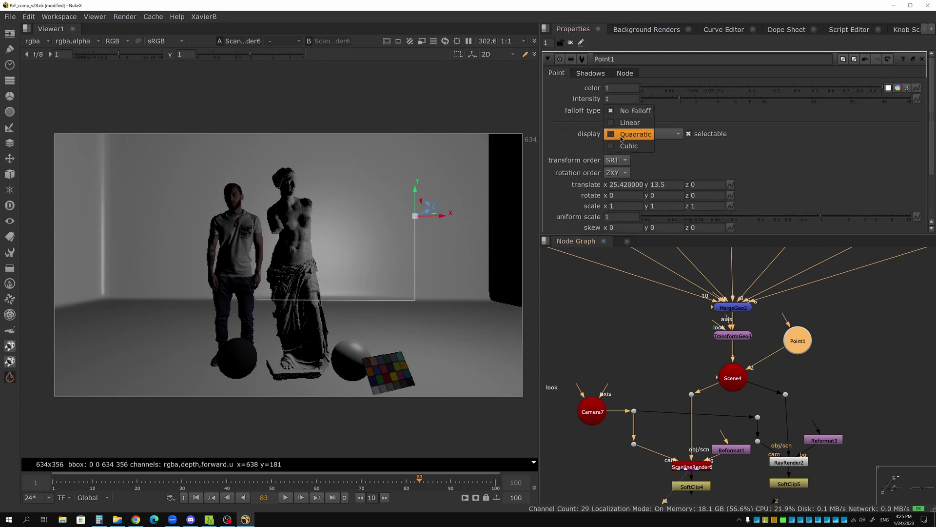
left_click(616, 147)
left_click(615, 98)
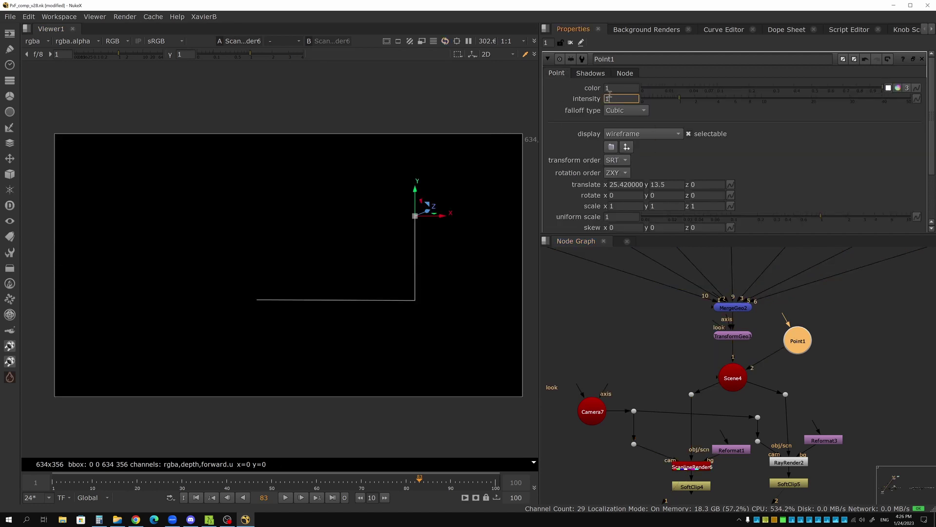
type("0000")
key("Return")
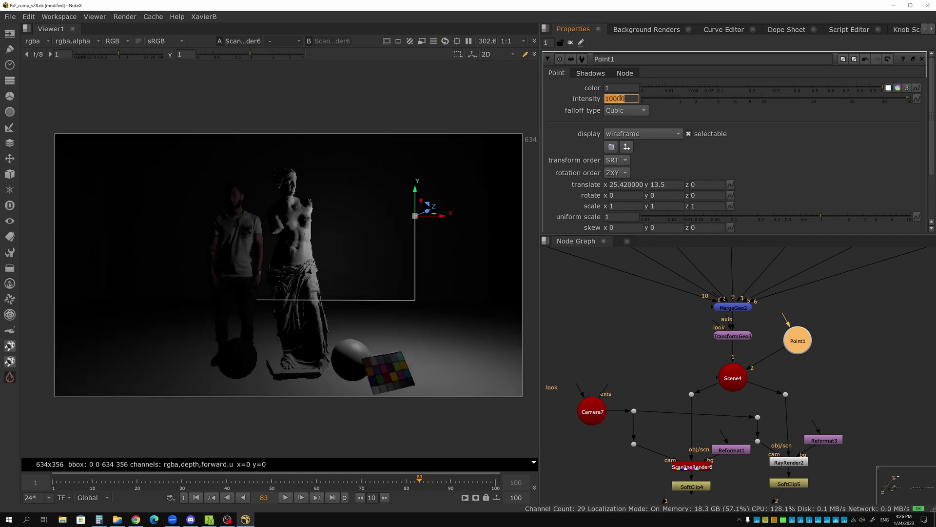
left_click(631, 99)
type("0")
key("Return")
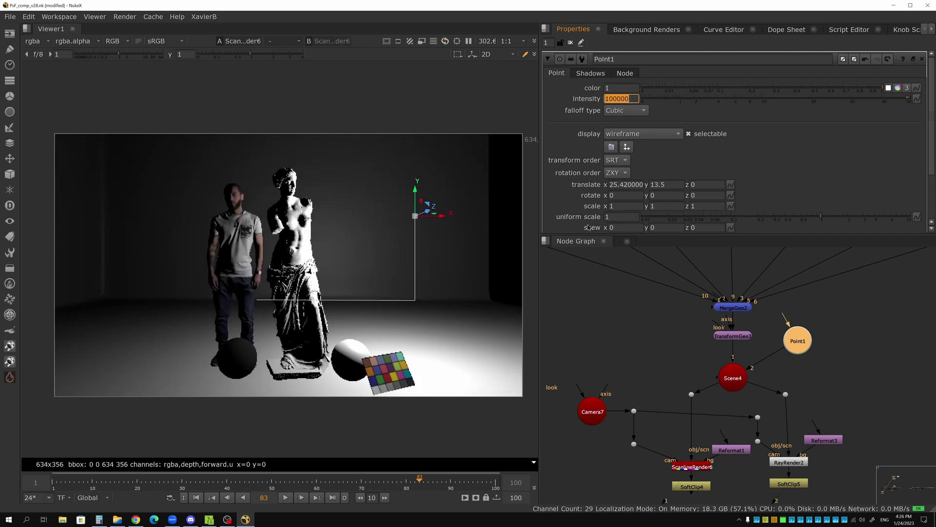
Step: Make Point1 cast shadows and view the RayRender2 output with hard shadows
left_click(591, 73)
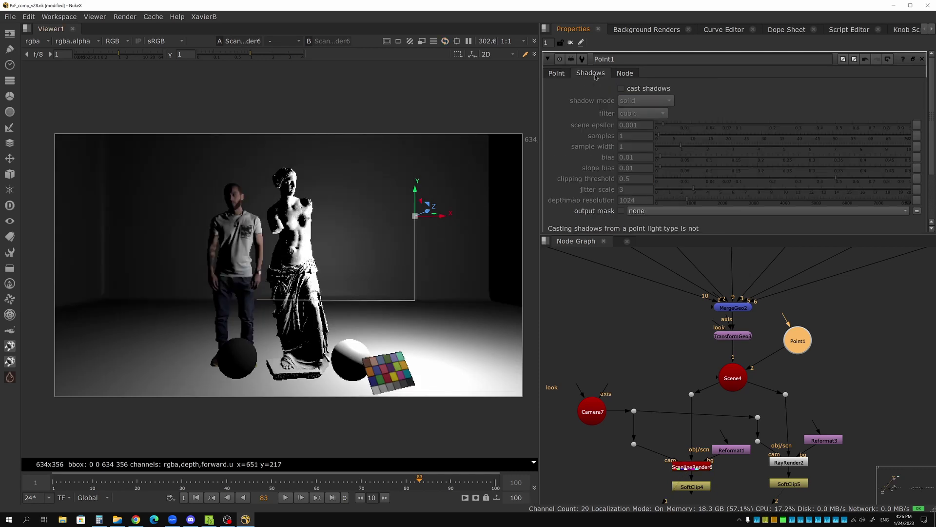
left_click(622, 90)
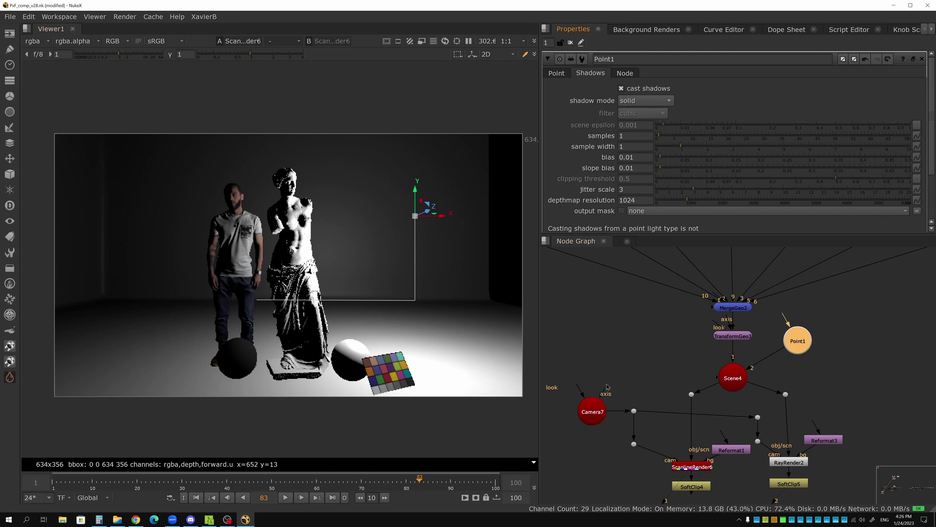
left_click(686, 468)
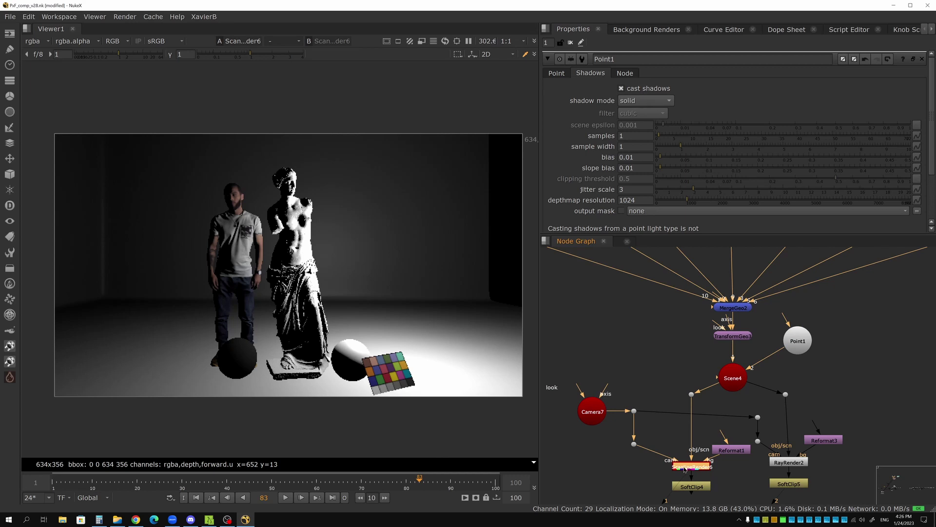
left_click(800, 468)
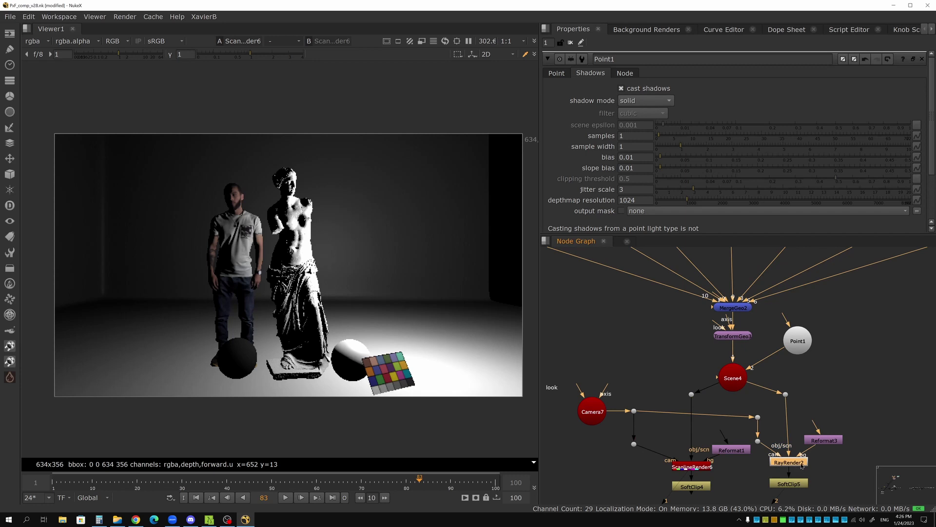
key("1")
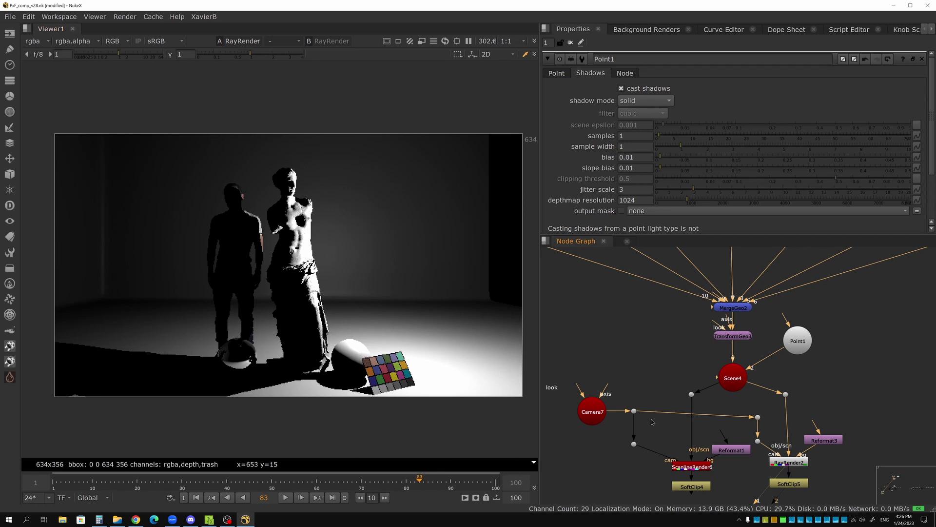
Step: Open SoftClip5's settings and view its soft-clipped render
middle_click_drag(750, 480, 719, 450)
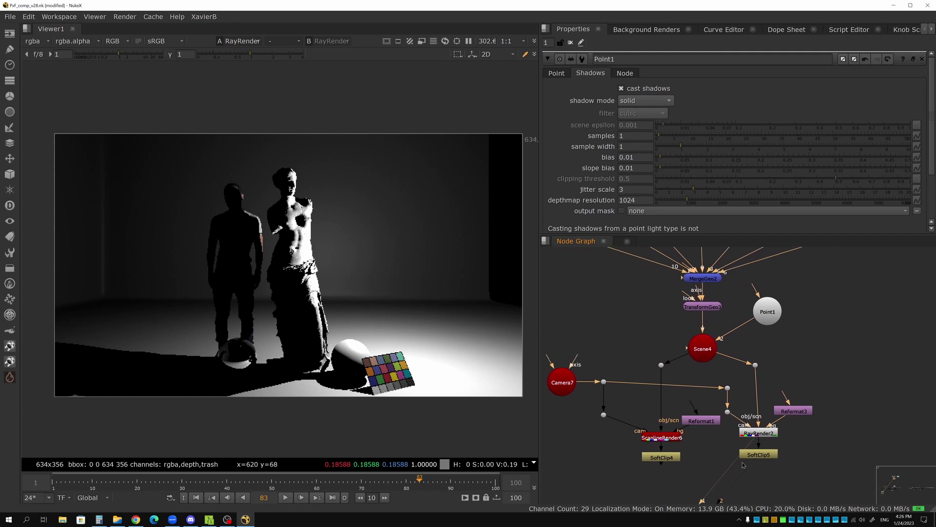
double_click(767, 457)
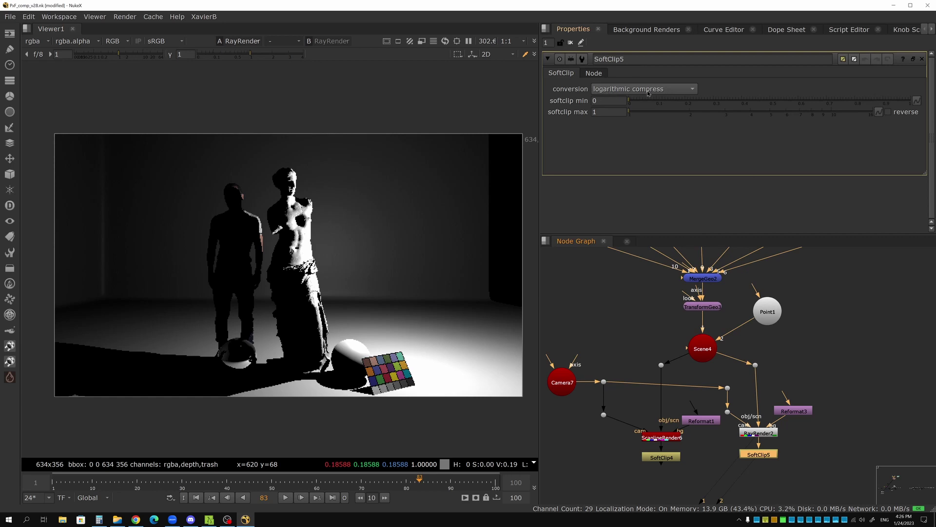
left_click(607, 101)
key("1")
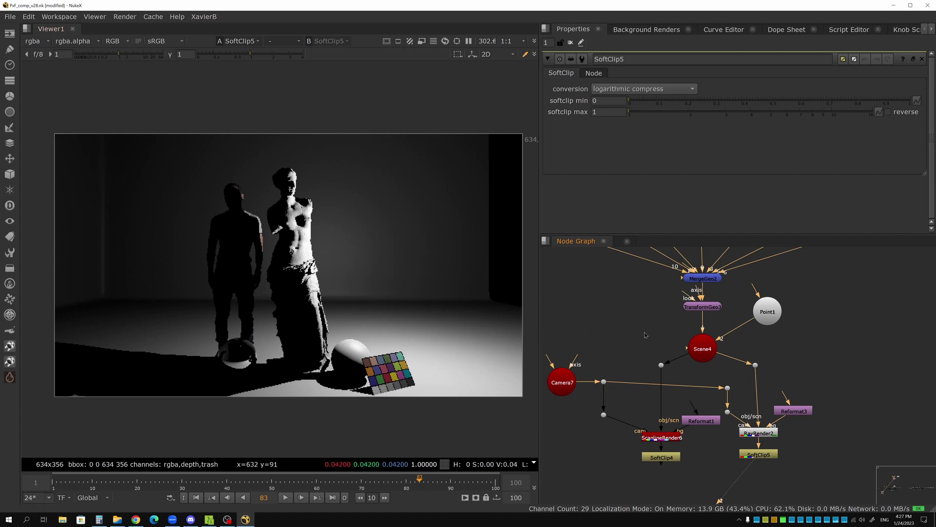
Step: Deselect all nodes and bring up the Pixelfudger tools list
left_click(770, 326)
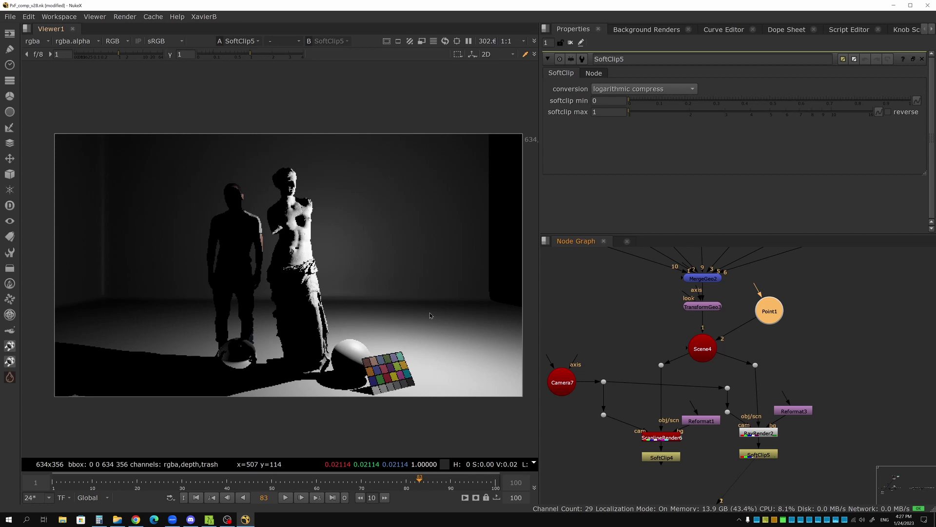
middle_click_drag(790, 341, 755, 378)
left_click(776, 346)
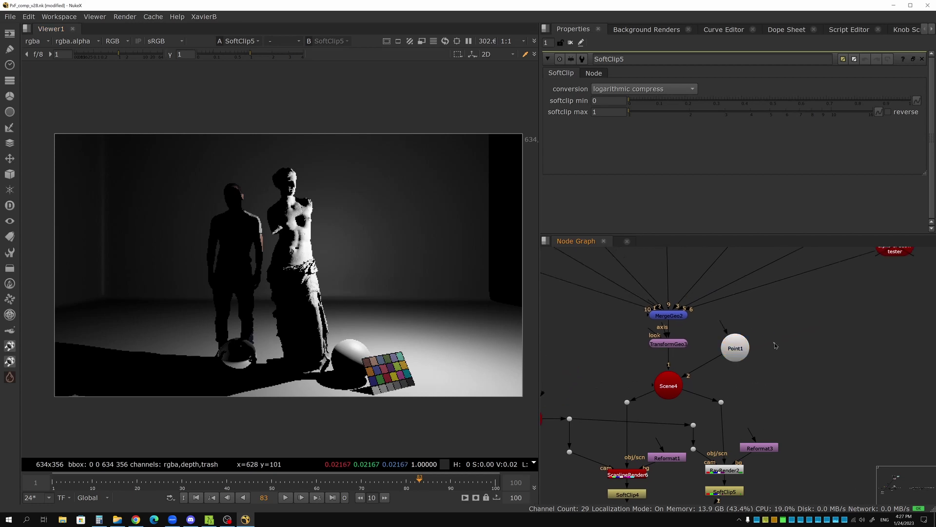
left_click(9, 379)
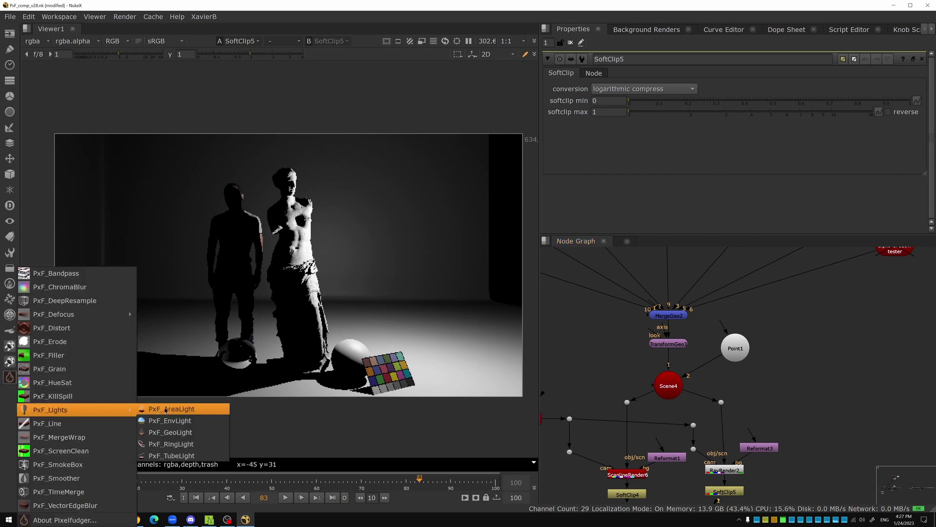
Step: Add a PxF_AreaLight, delete Point1, and connect the area light into Scene4
left_click(167, 411)
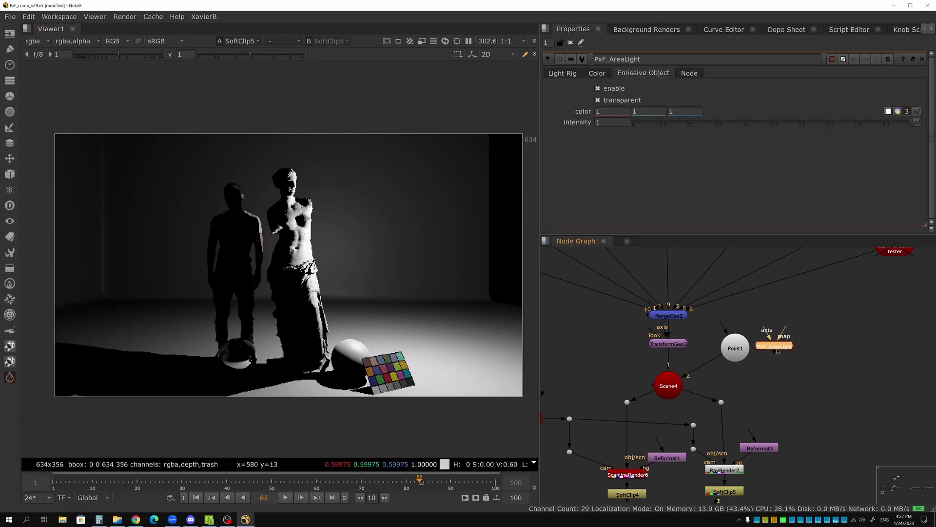
left_click_drag(777, 345, 769, 377)
left_click_drag(734, 351, 734, 341)
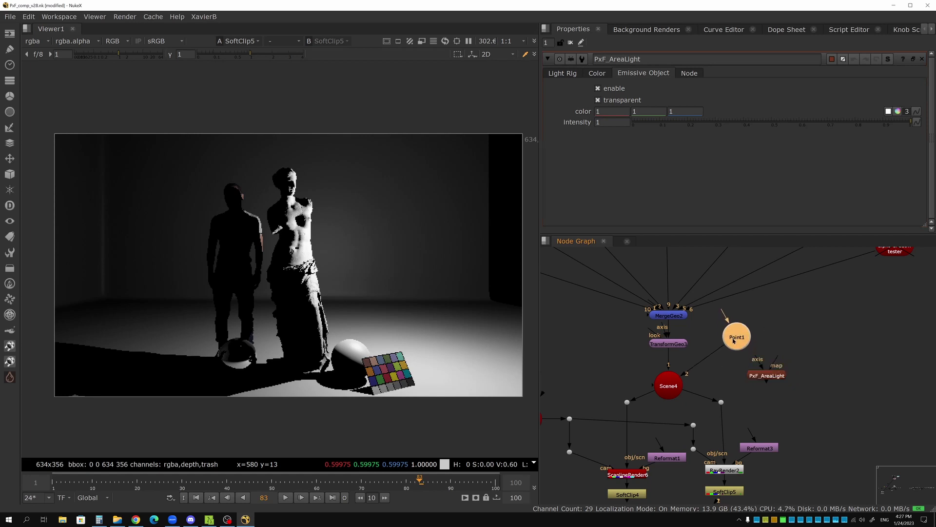
key("Delete")
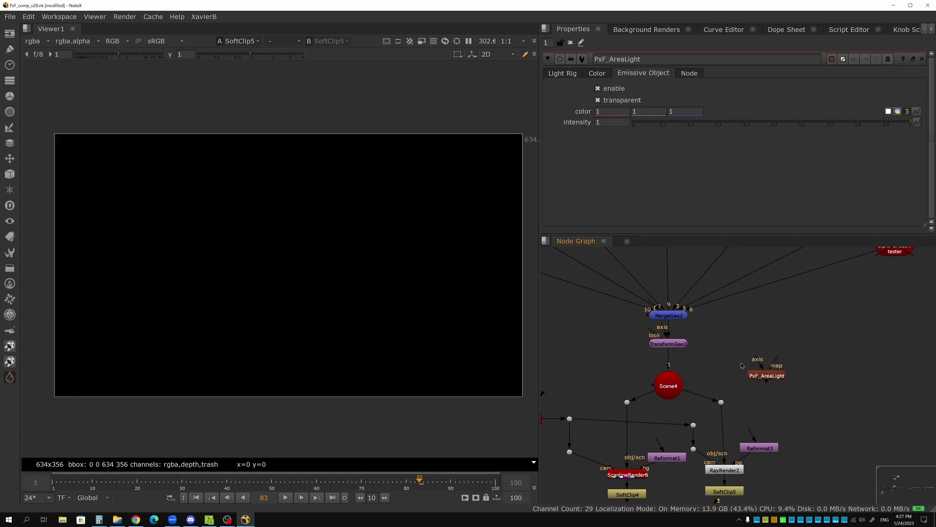
left_click_drag(766, 383, 681, 386)
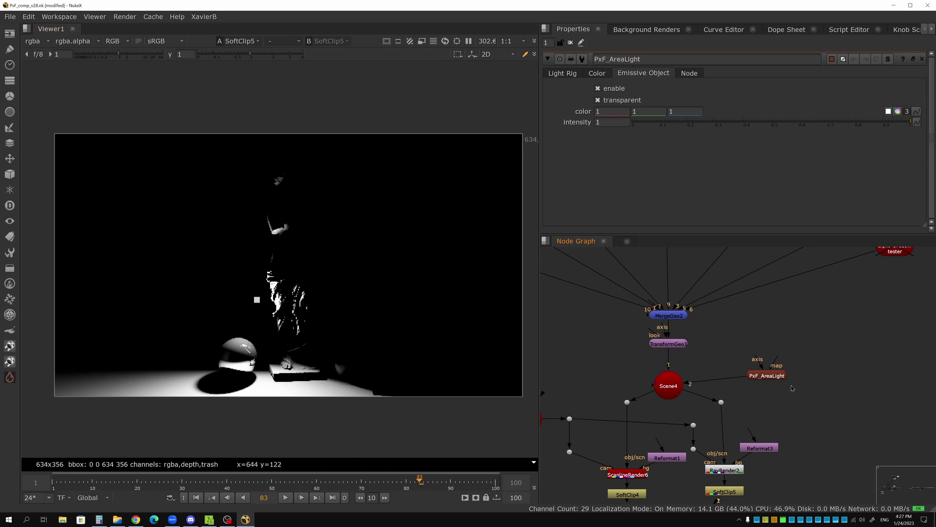
left_click_drag(769, 379, 757, 373)
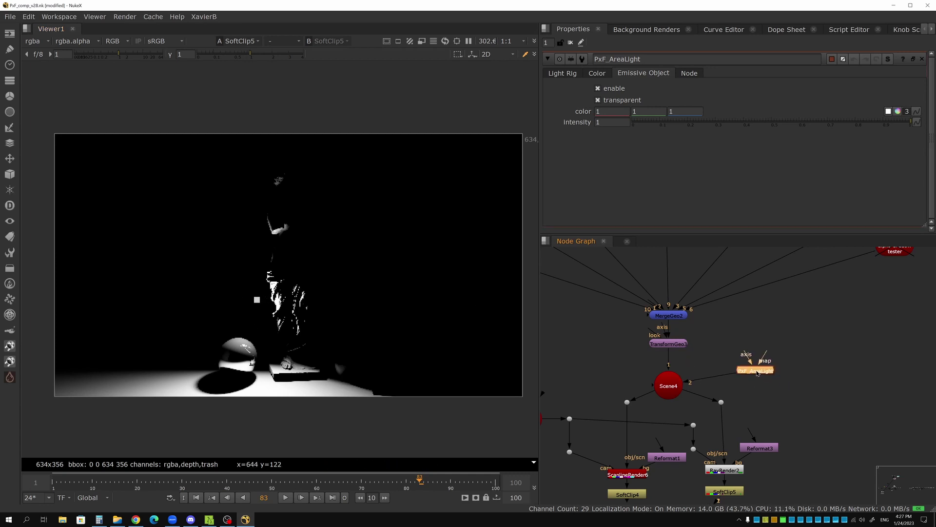
Step: Add Axis5 for the area light with uniform scale 30 and rotate y -90
key("Tab")
type("ax")
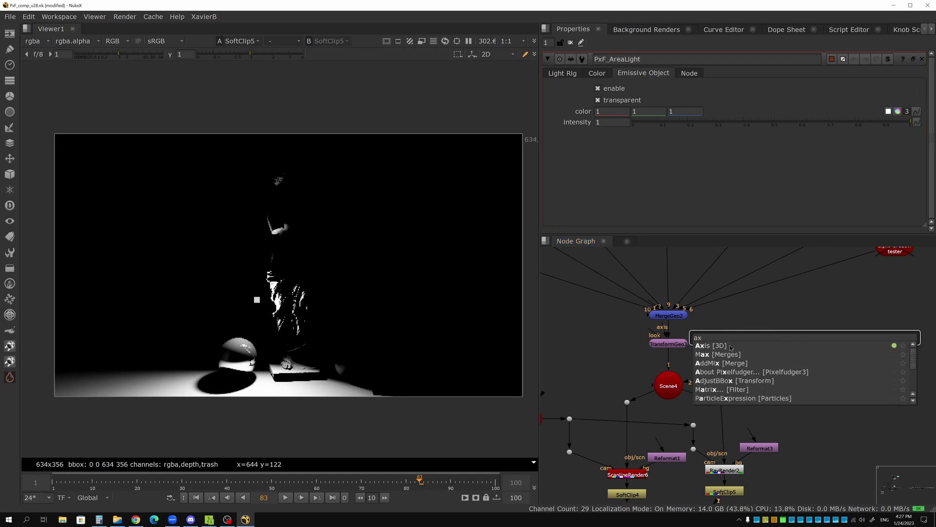
key("Return")
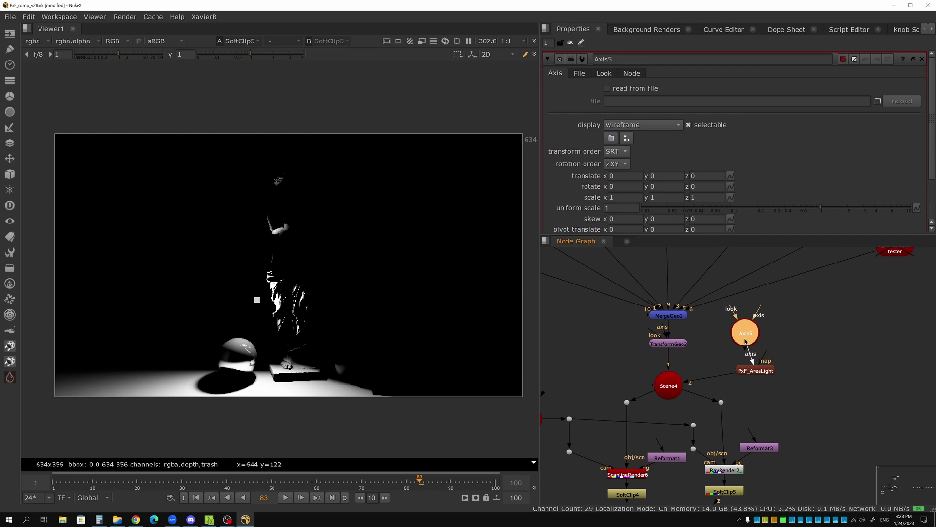
left_click(750, 339)
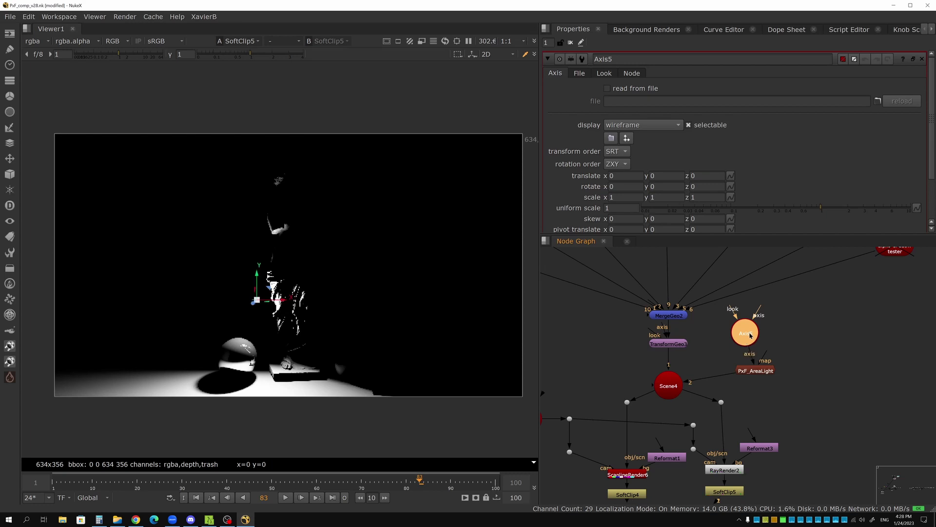
left_click(619, 208)
type("30")
key("Return")
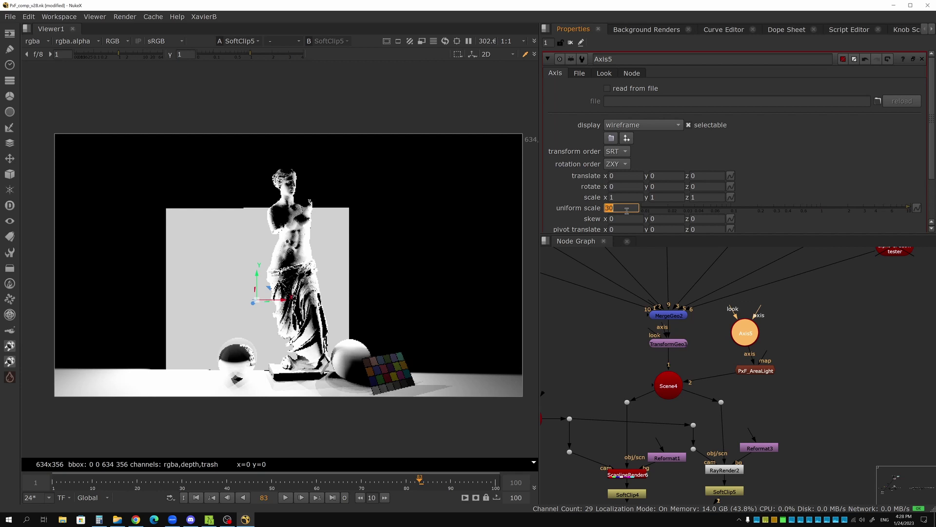
left_click(668, 186)
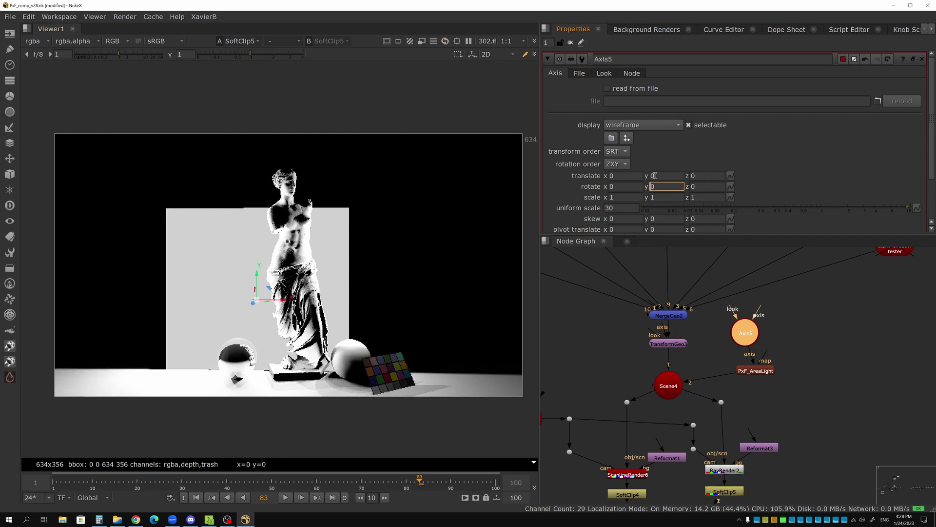
type("-90")
key("Return")
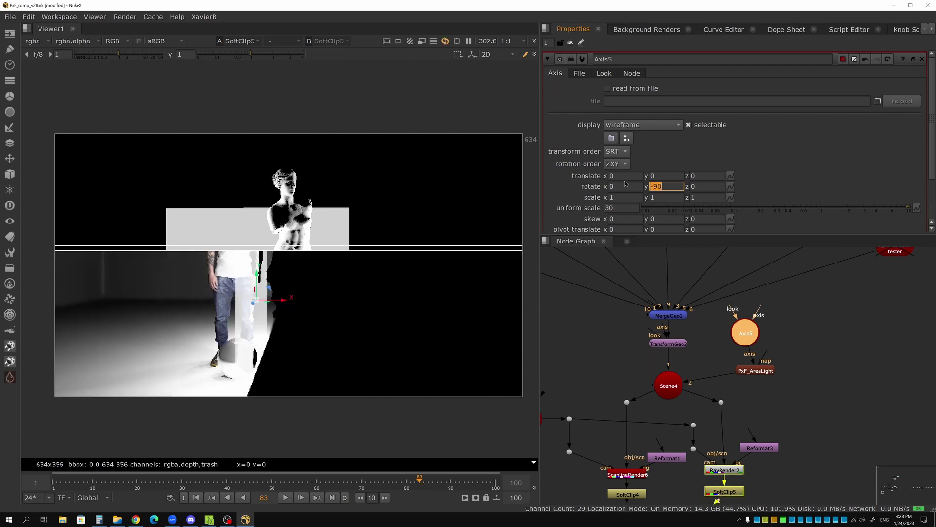
Step: Move the light rig right and up, and tilt it to rotate x 45
left_click_drag(282, 300, 453, 300)
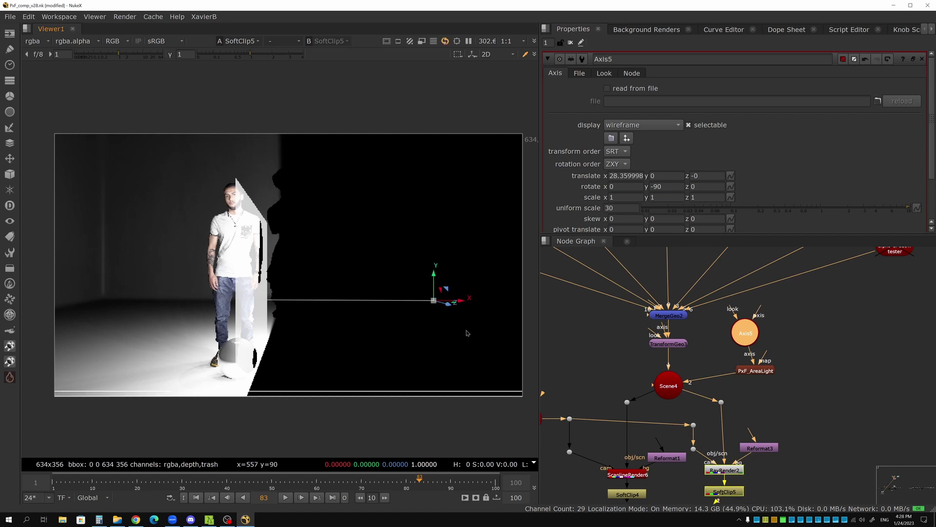
left_click_drag(434, 288, 444, 206)
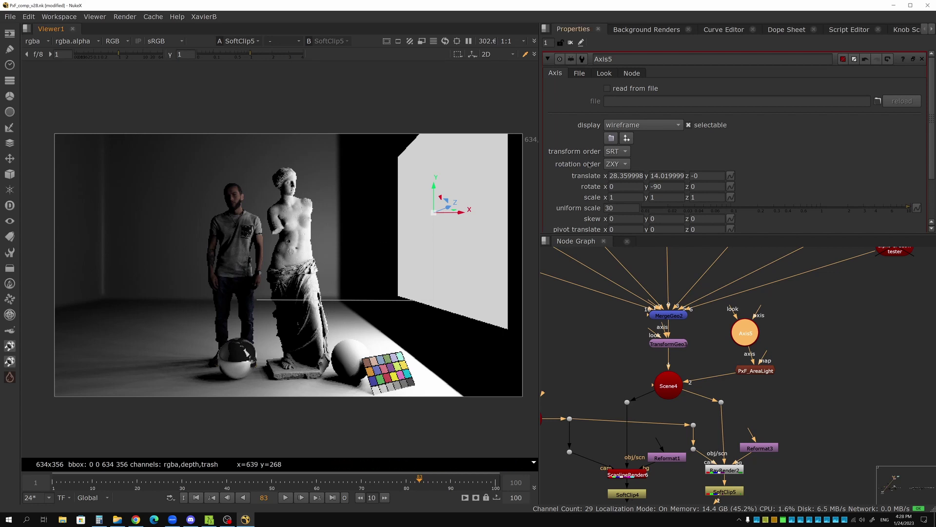
left_click(626, 187)
type("-45")
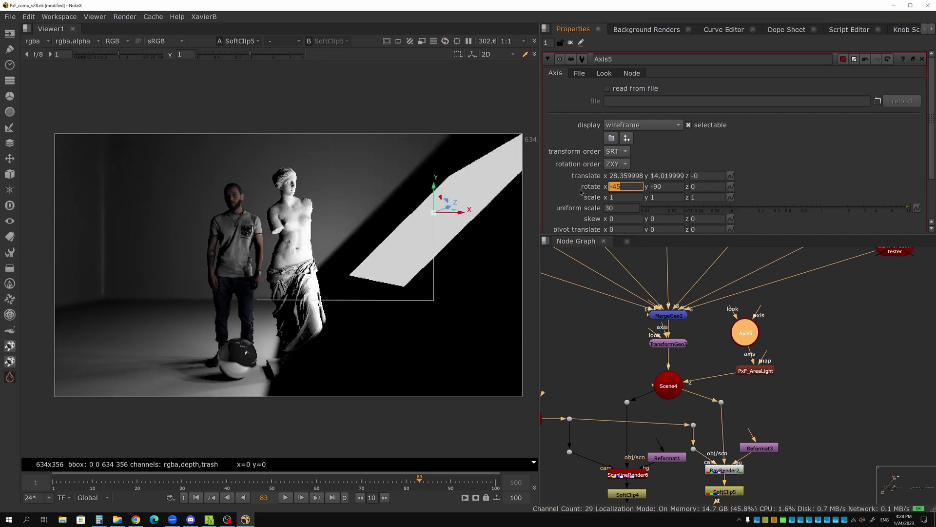
type("45")
key("Return")
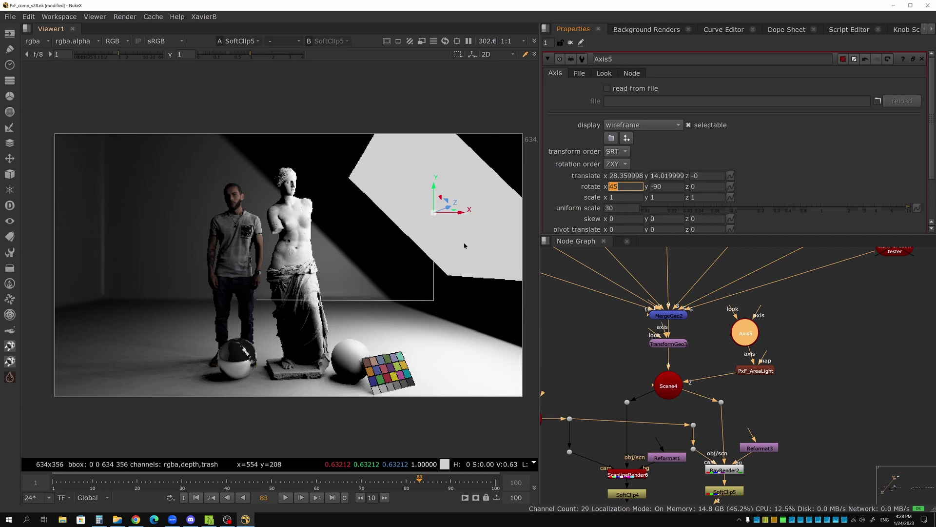
Step: Show the PxF_AreaLight settings and orbit the 3D view around its 36-light panel
left_click(383, 300)
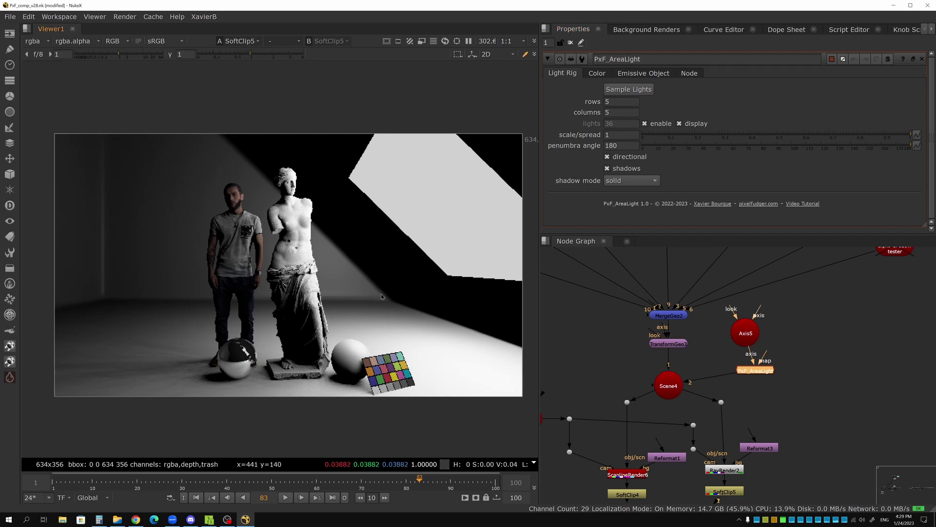
key("Tab")
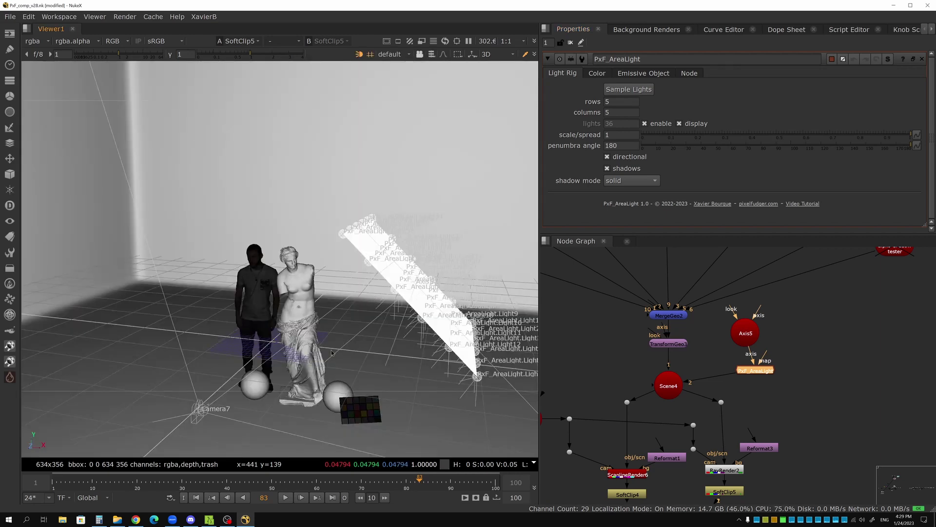
left_click_drag(331, 352, 335, 237, "ctrl")
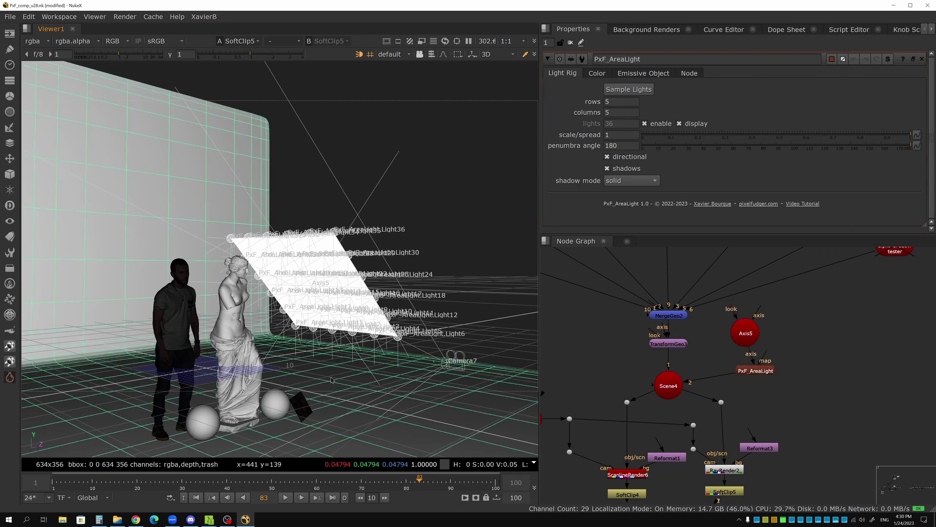
Step: Return to the rendered image and set the light rig to 3 rows by 3 columns
key("Tab")
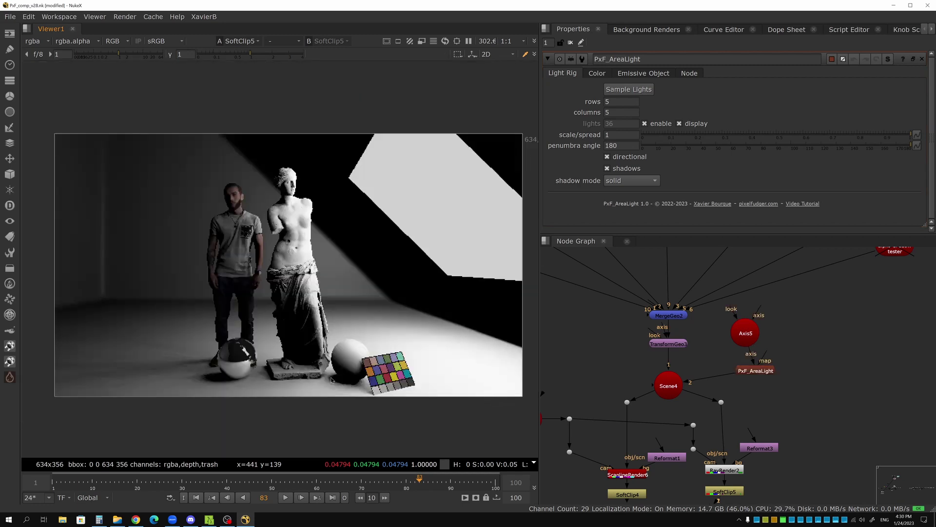
double_click(627, 102)
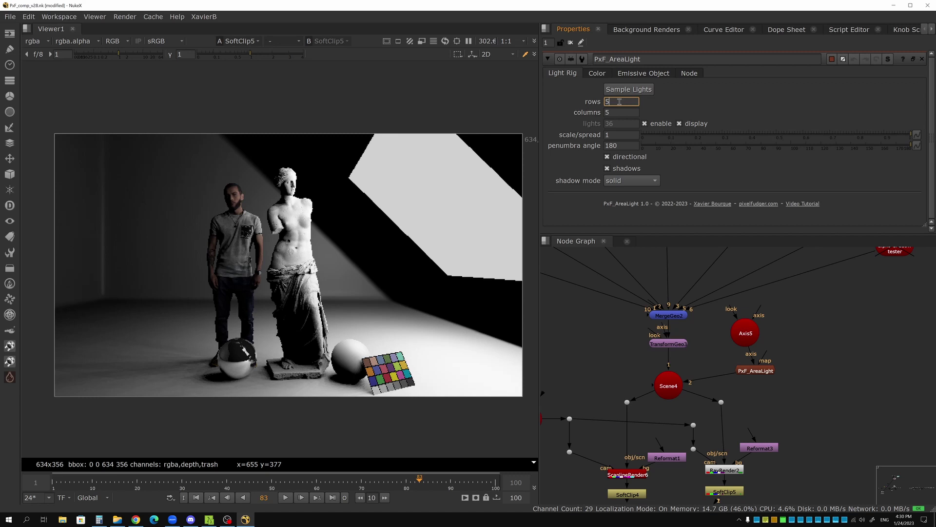
type("3")
key("Tab")
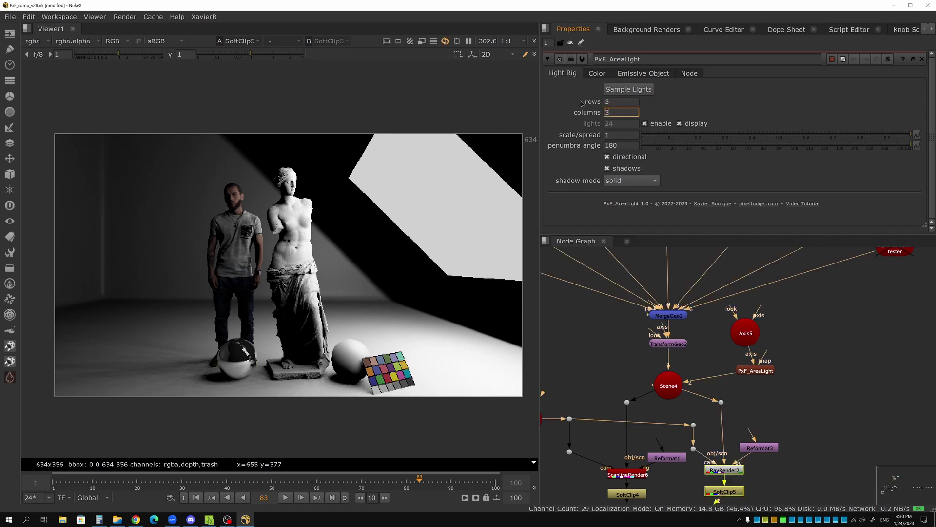
type("3")
key("Tab")
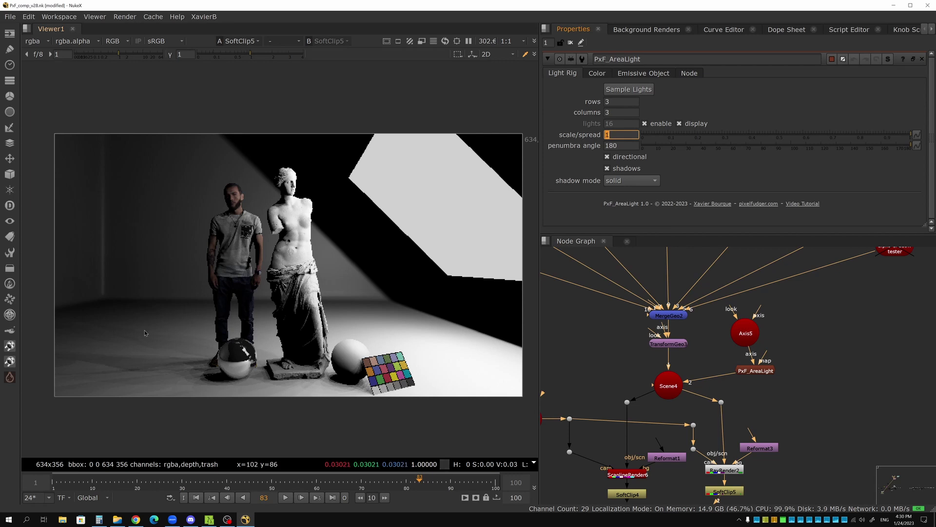
Step: Raise the rig to 5 rows by 5 columns, then enter 20 for its light count
left_click(622, 101)
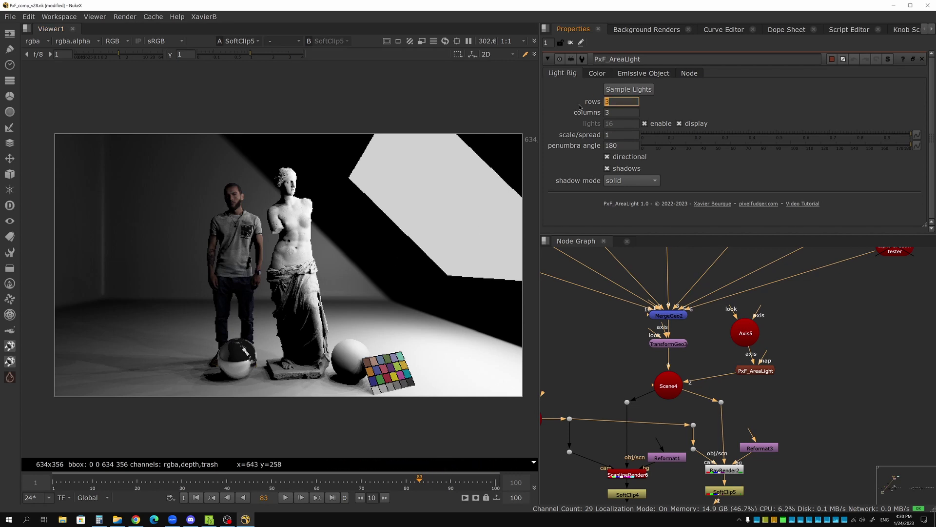
type("5")
key("Tab")
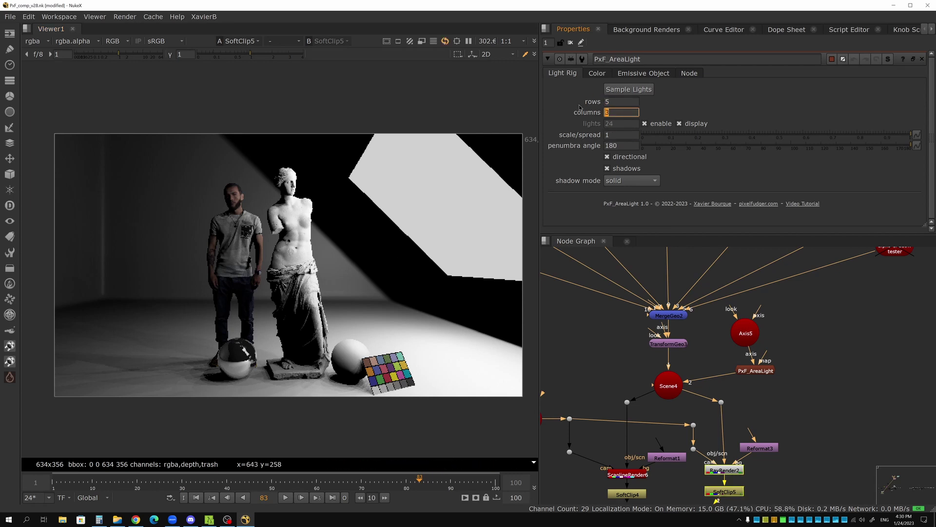
type("5")
key("Tab")
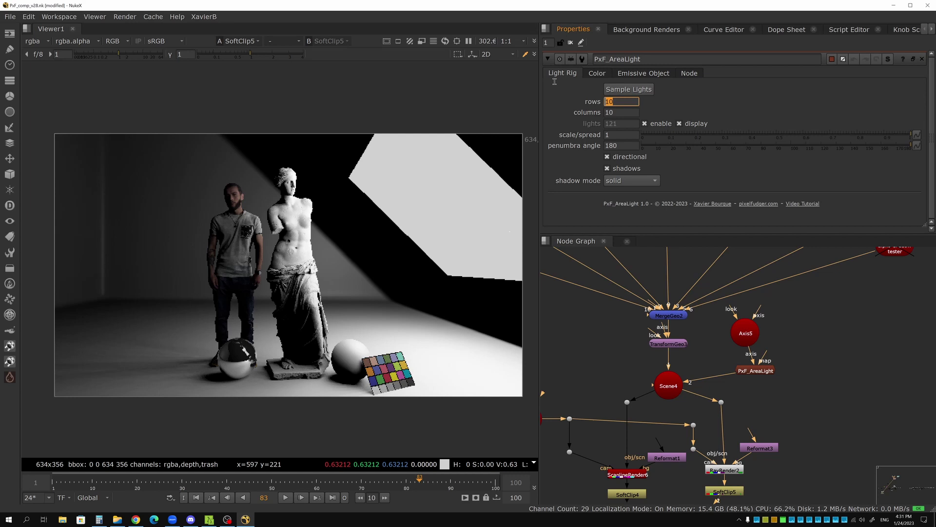
type("20")
key("Tab")
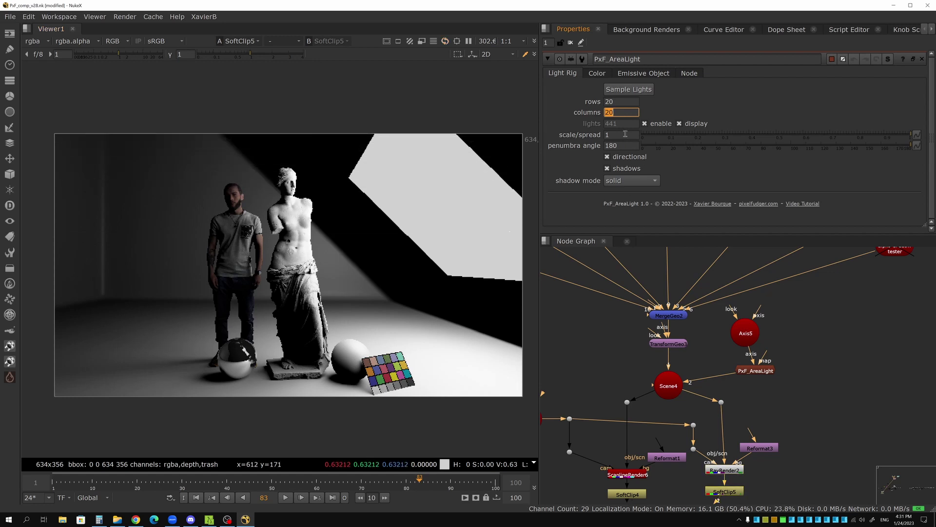
key("shift+Tab")
Step: Set the PxF_AreaLight rig to 5 rows and 5 columns, giving 36 lights
type("5")
key("Tab")
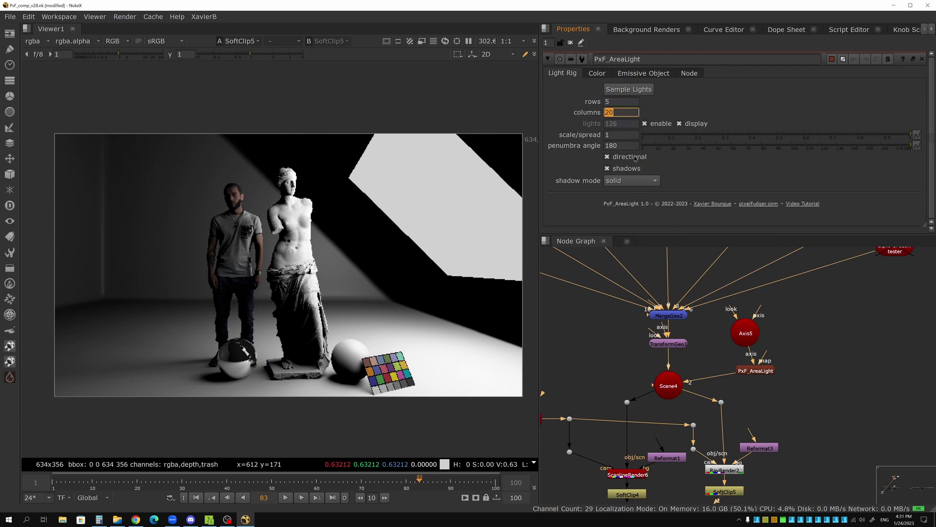
type("5")
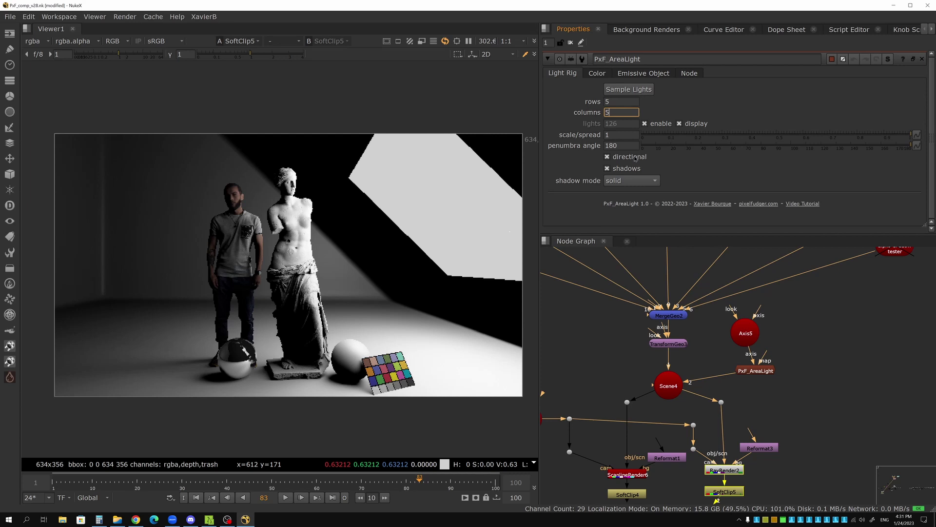
key("Tab")
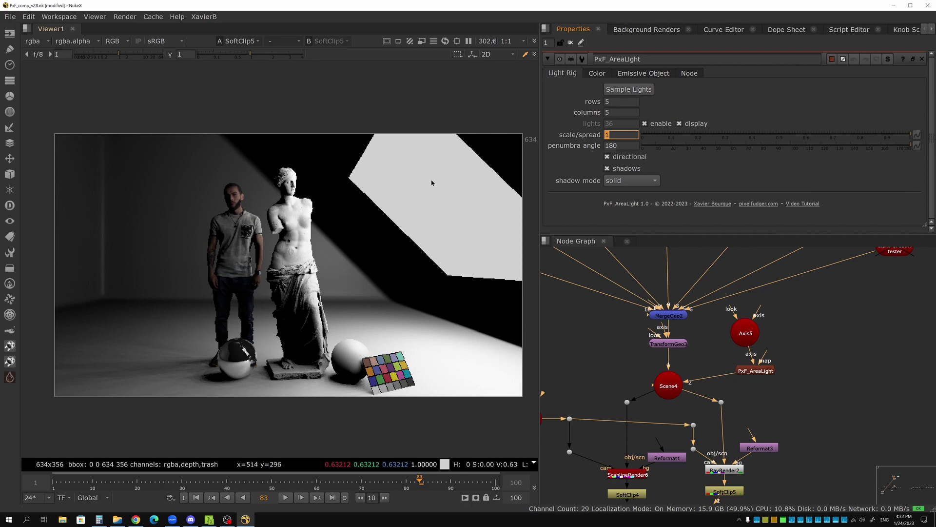
key("Tab")
Step: Inspect the light rig in the 3D viewer, then turn off directional lighting
left_click(405, 242)
key("Tab")
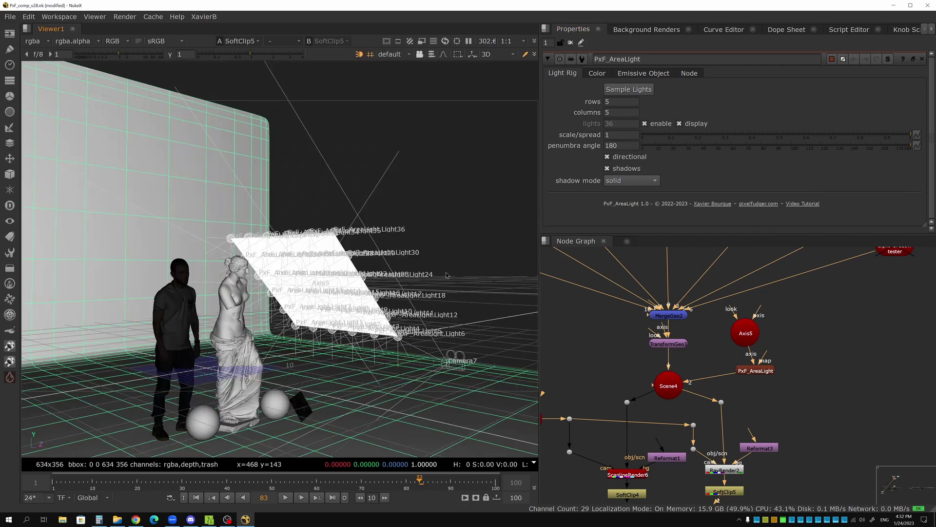
left_click_drag(447, 276, 360, 287, "ctrl")
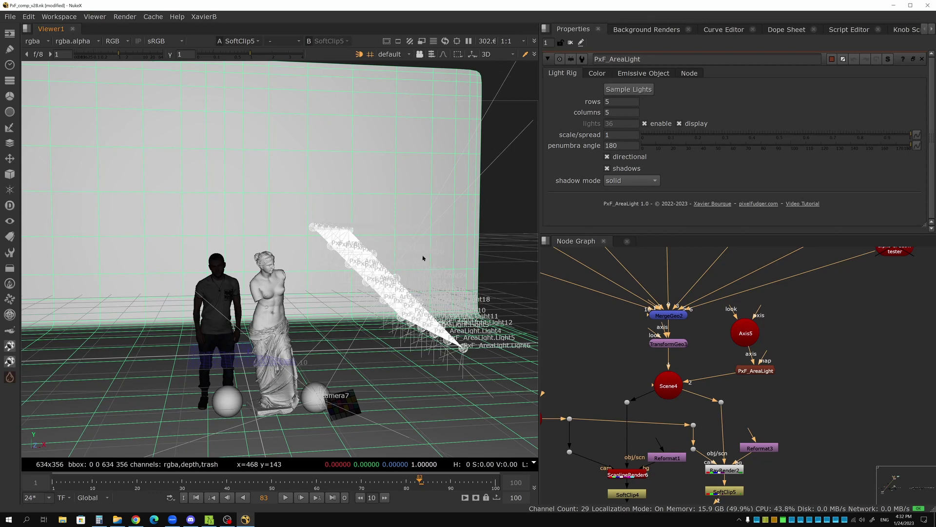
key("Tab")
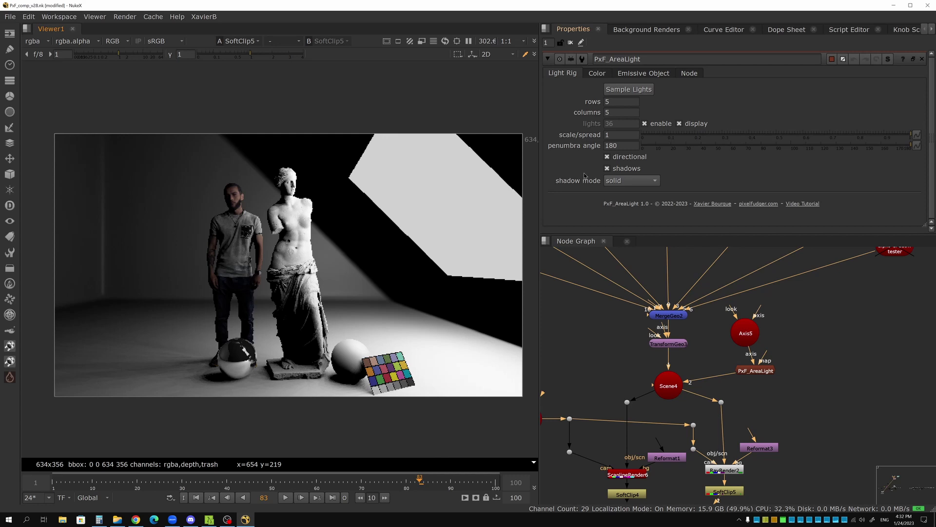
left_click(608, 157)
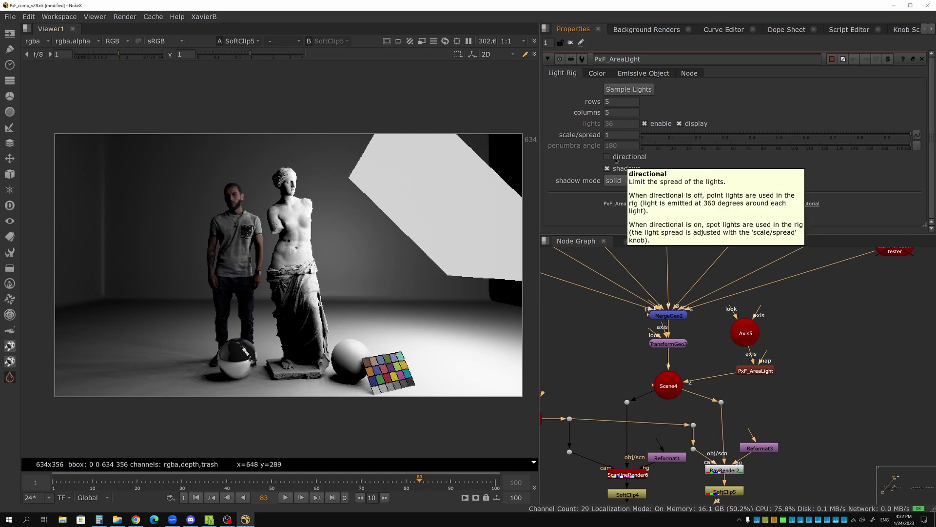
Step: Re-enable directional lighting and try scale/spread values of 0.1 and 1
left_click(616, 160)
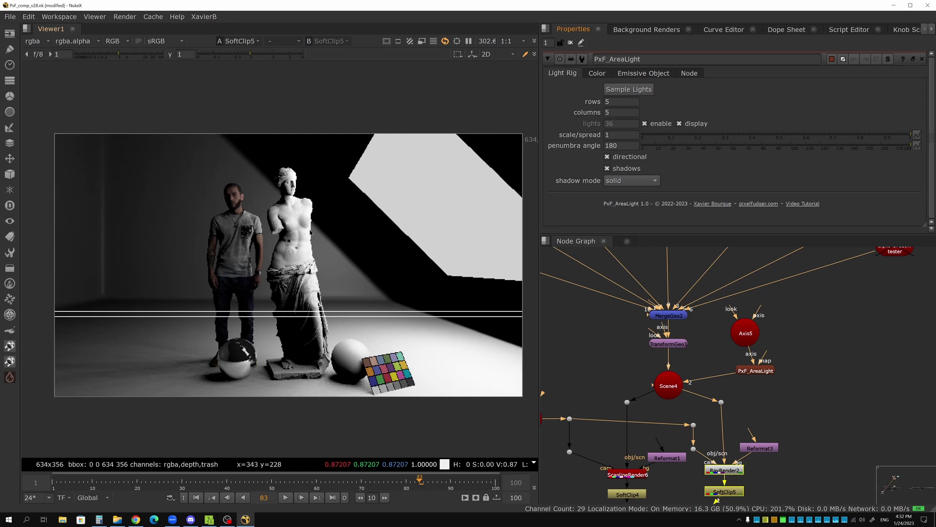
left_click(614, 134)
double_click(613, 135)
type("0.")
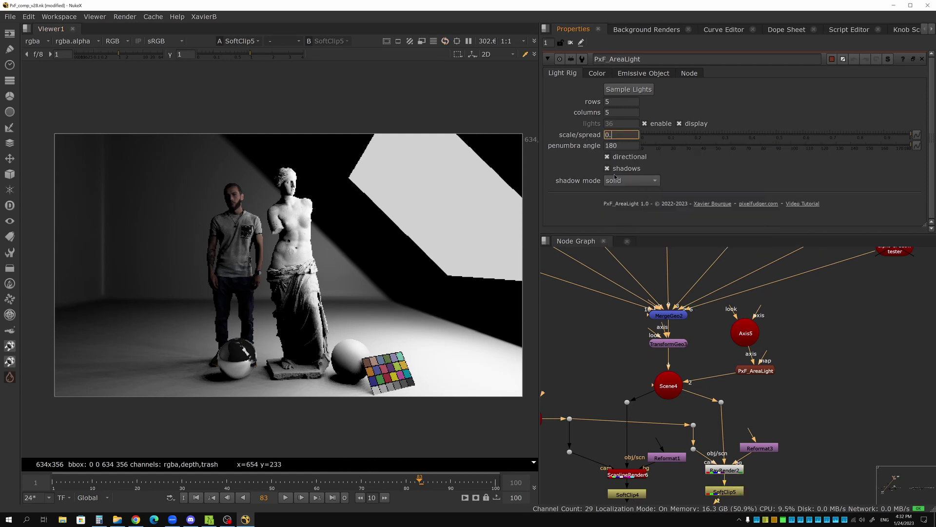
key("Return")
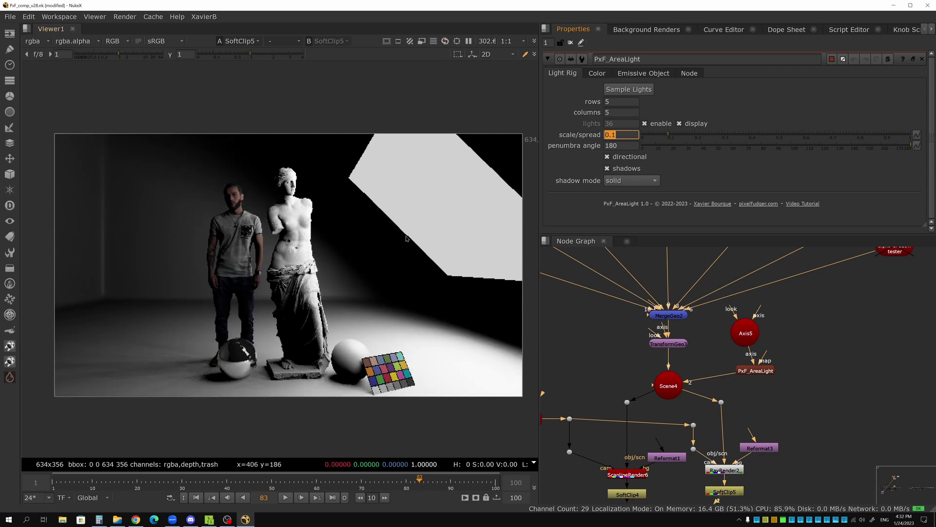
type("1")
key("Return")
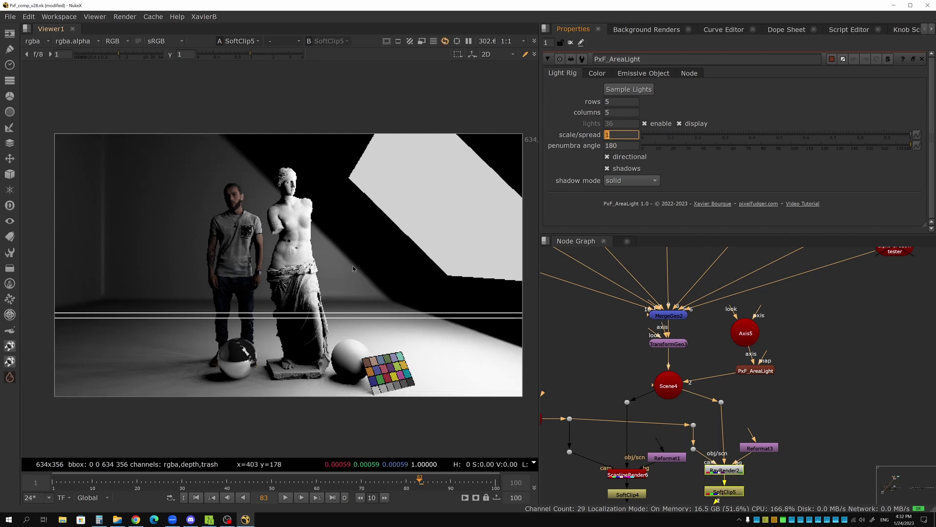
Step: Keep the penumbra angle at 180 and apply a scale/spread of 0.1
key("Tab")
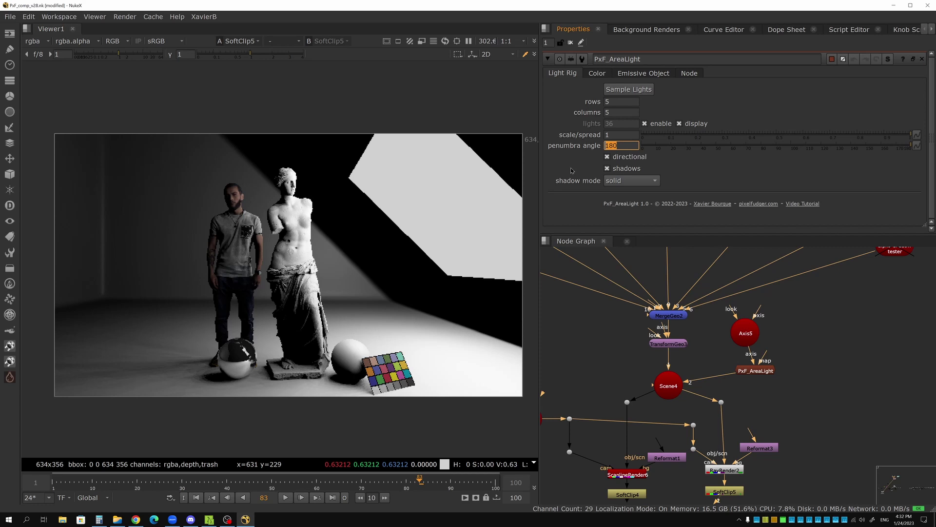
type("10")
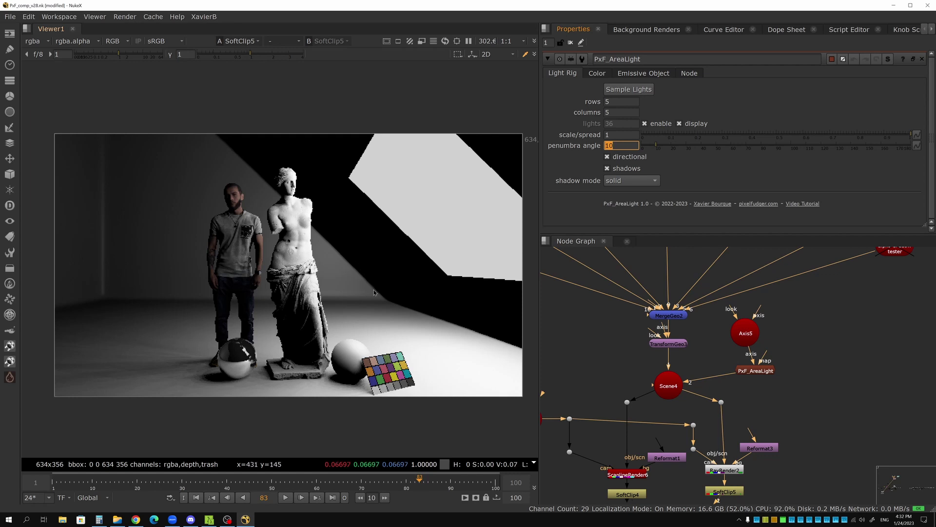
type("180")
key("Return")
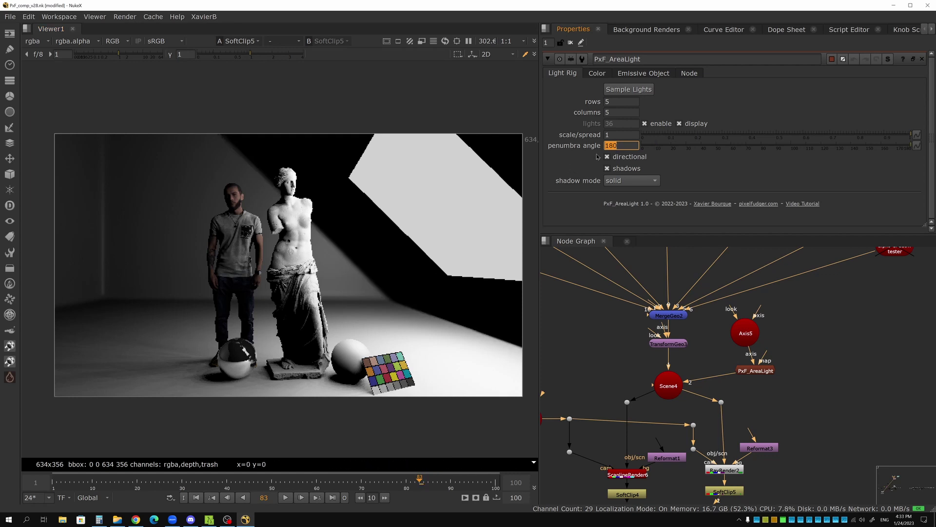
left_click(614, 135)
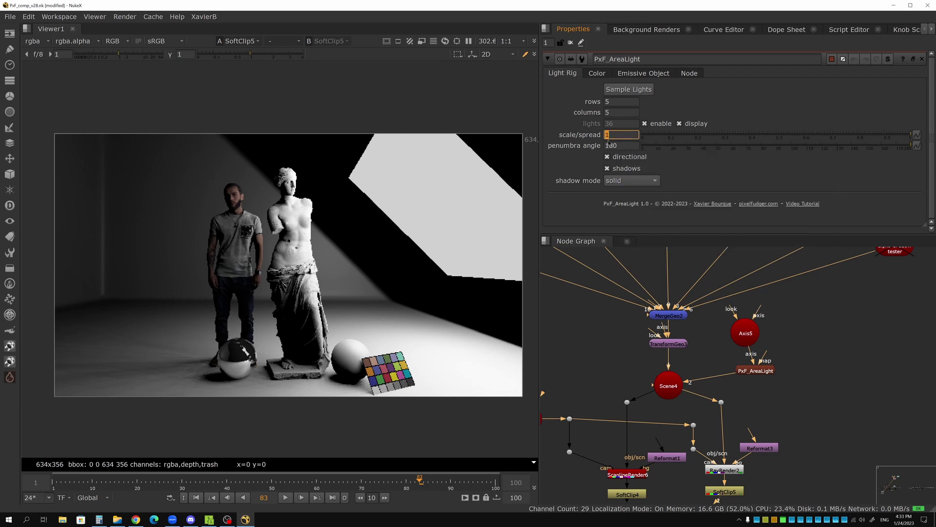
key("Return")
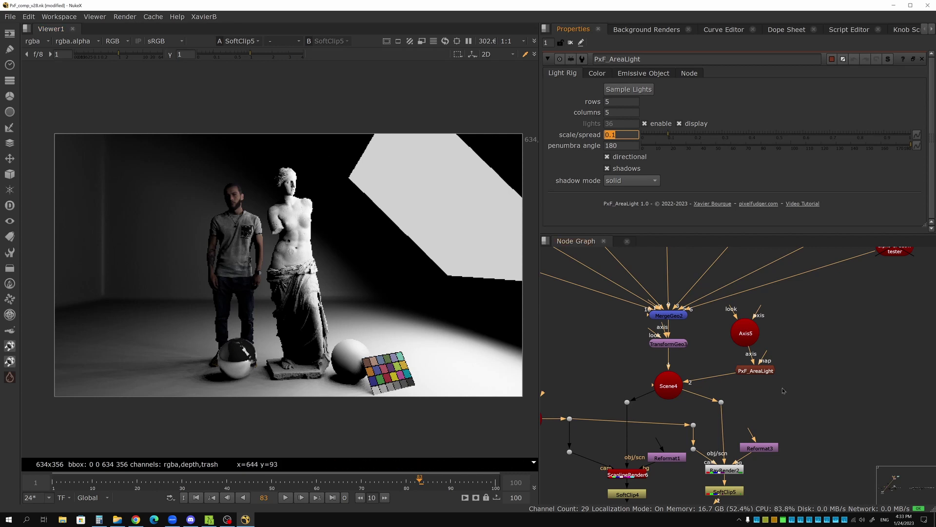
Step: Copy the umbrella.hdr light-map node beside the PxF_AreaLight and view it
scroll(787, 386, "down", 3)
middle_click_drag(791, 383, 644, 376)
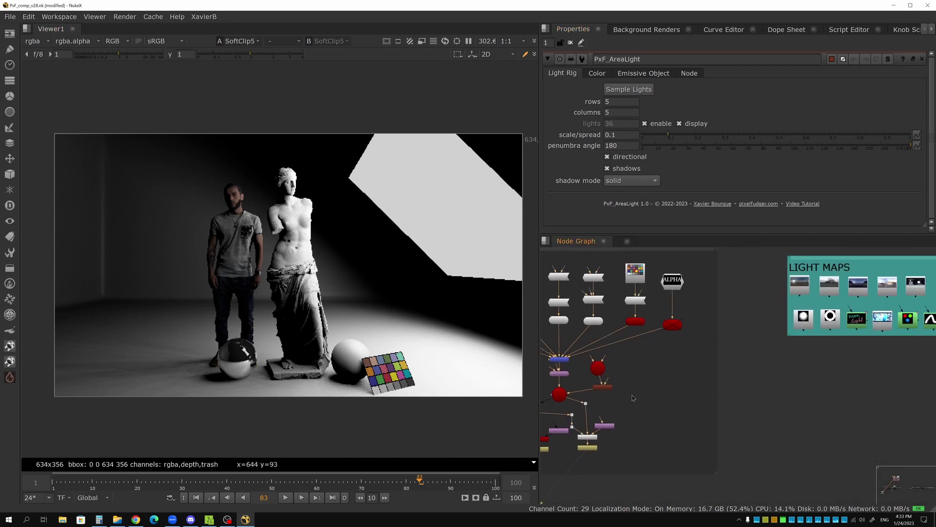
left_click(801, 324)
key("ctrl+c")
key("ctrl+v")
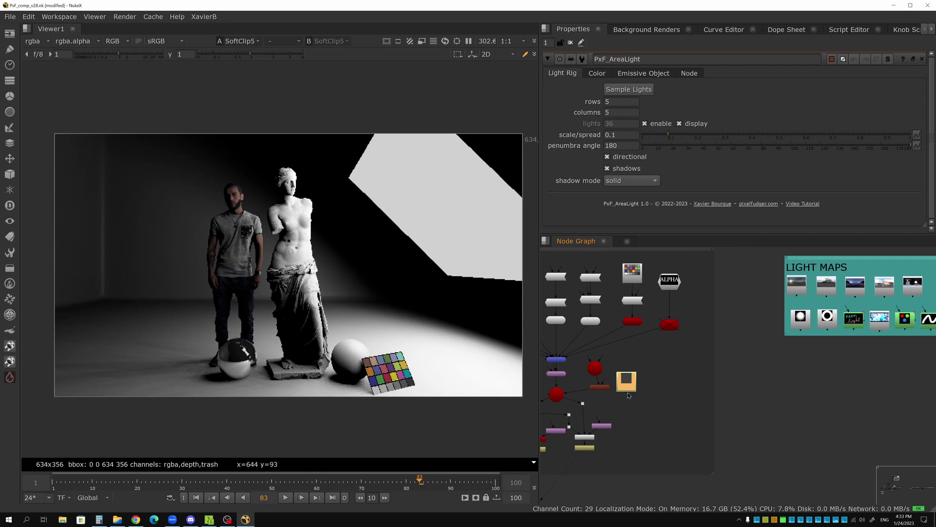
scroll(628, 392, "up", 3)
middle_click_drag(629, 380, 702, 370)
left_click_drag(702, 371, 712, 359)
key("1")
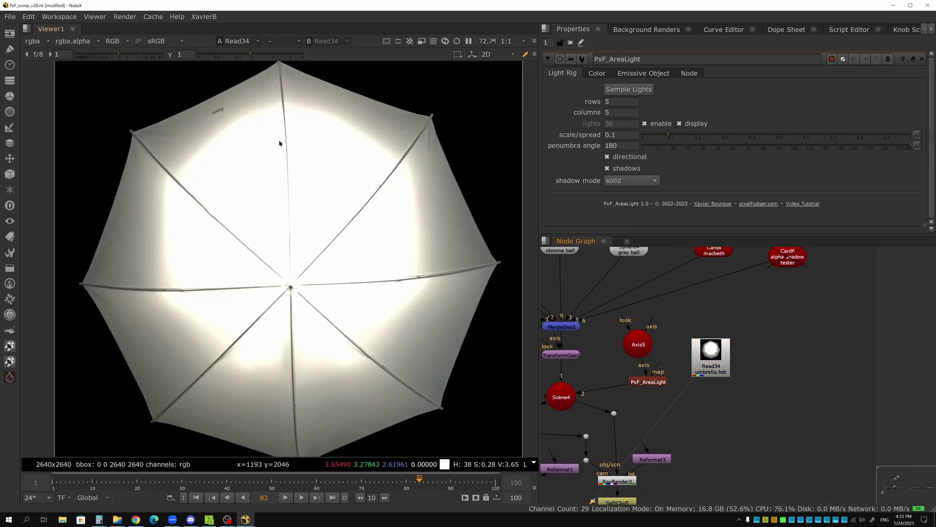
Step: Connect umbrella.hdr to the area light's map input and view the SoftClip5 render
left_click_drag(124, 53, 84, 53)
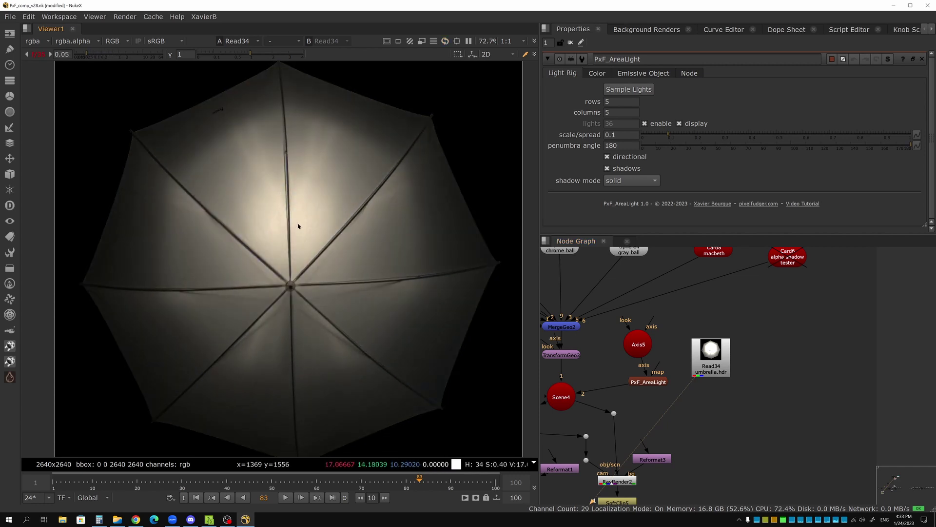
left_click(39, 56)
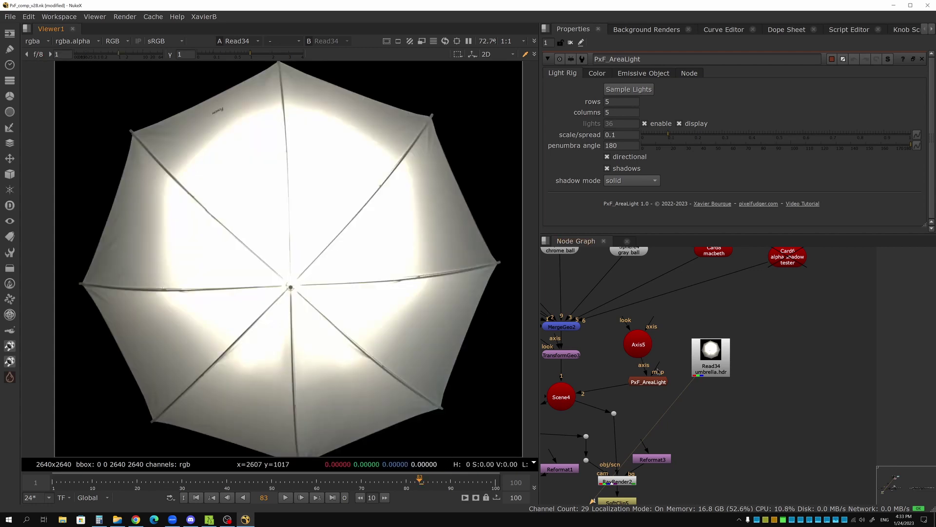
left_click_drag(658, 371, 701, 366)
scroll(664, 415, "up", 2)
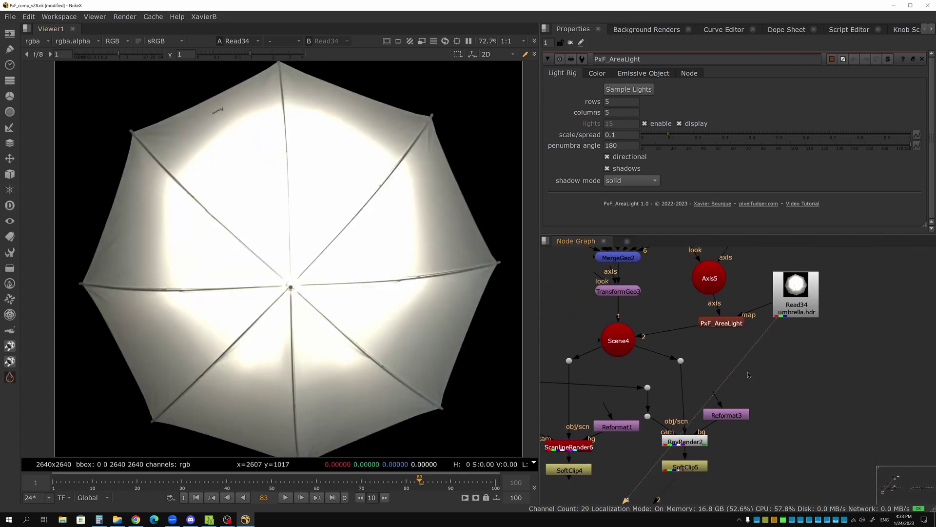
left_click(670, 466)
key("1")
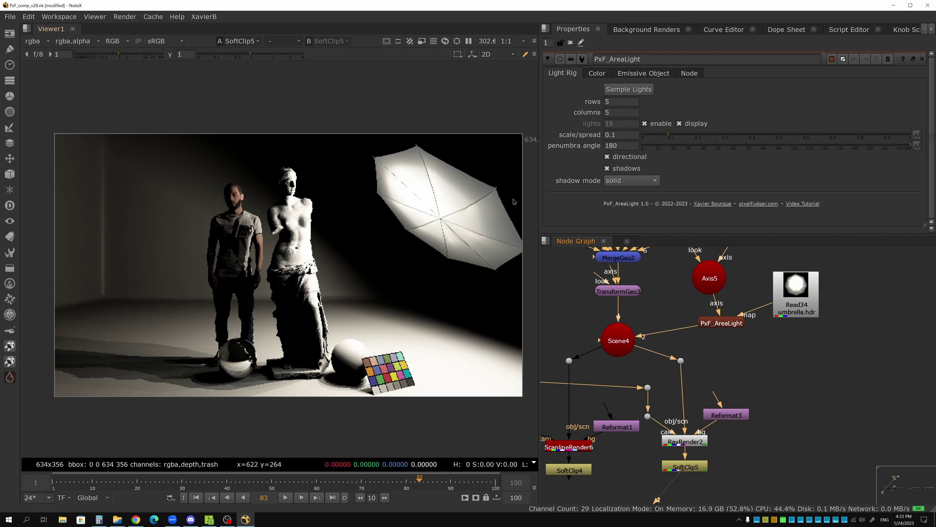
left_click_drag(801, 303, 807, 303)
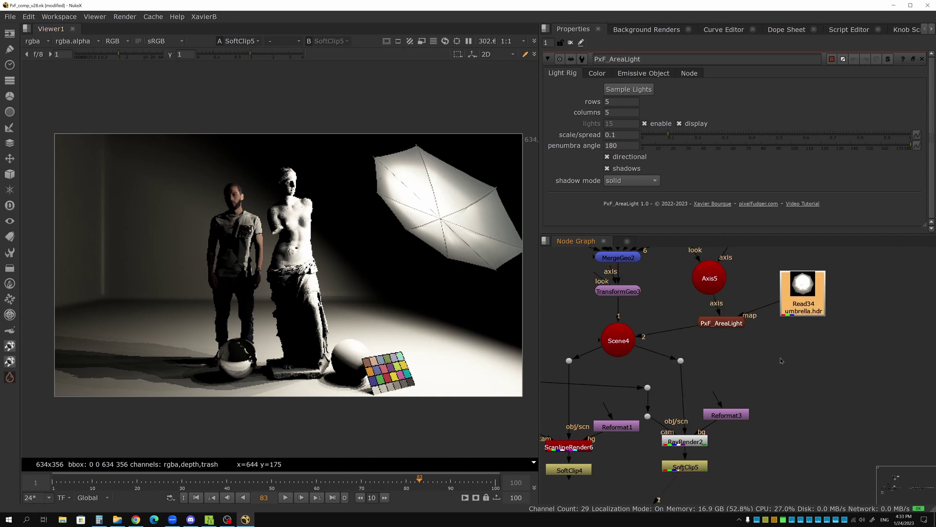
Step: Display the PxF_AreaLight rig in the 3D view and orbit around it
left_click(731, 326)
key("1")
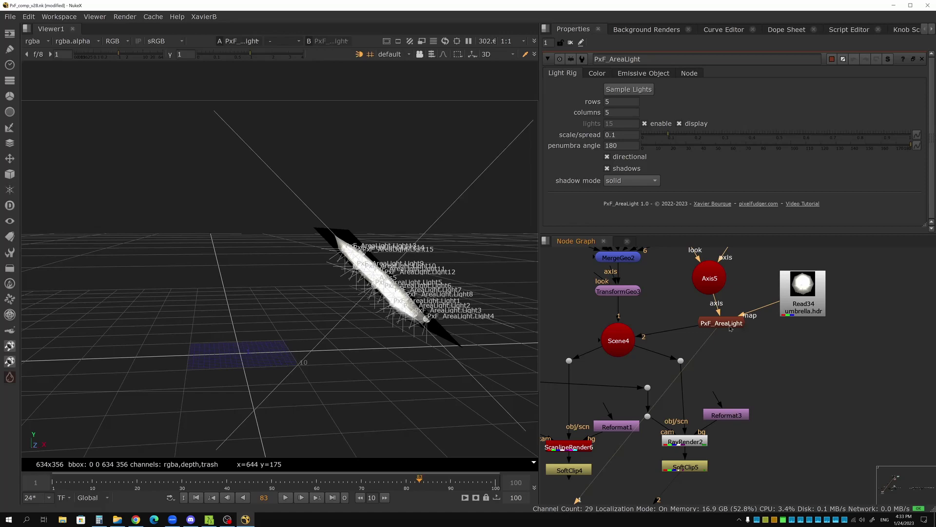
left_click_drag(273, 293, 338, 323, "ctrl")
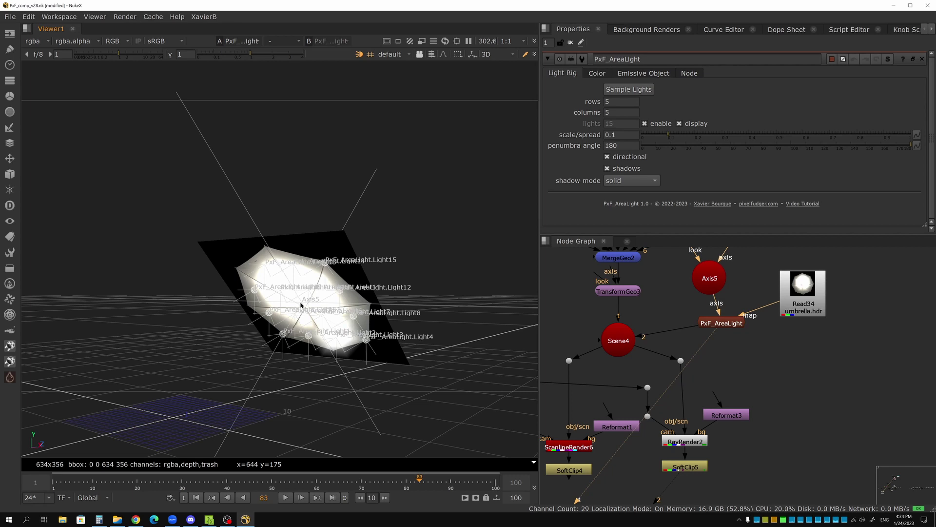
left_click(737, 325)
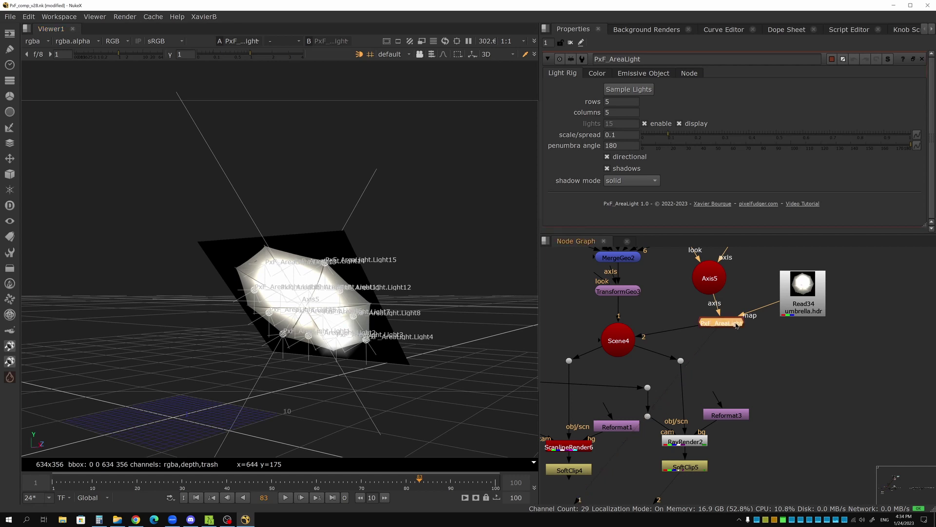
Step: Set the rig to 15 rows by 15 columns and view the SoftClip5 render in 2D
left_click_drag(624, 104, 586, 101)
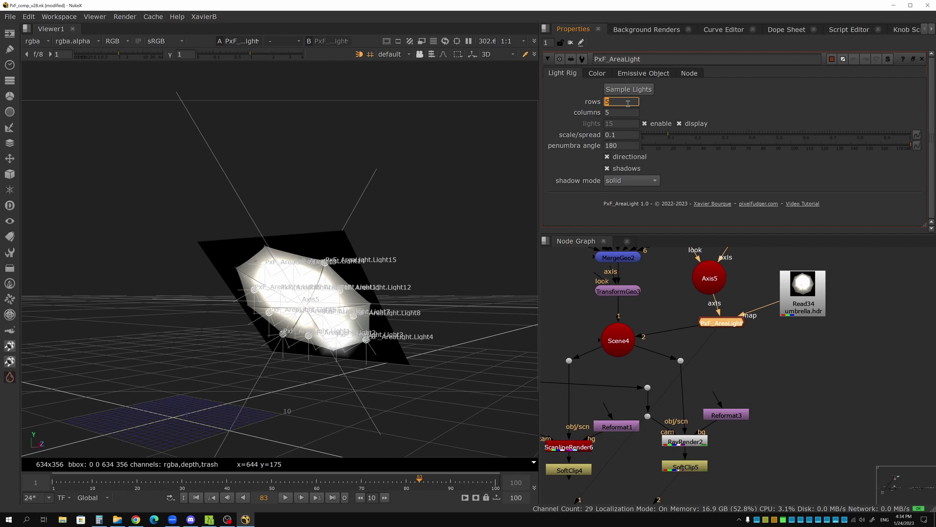
left_click_drag(628, 102, 573, 98)
type("15")
key("Tab")
type("15")
key("Tab")
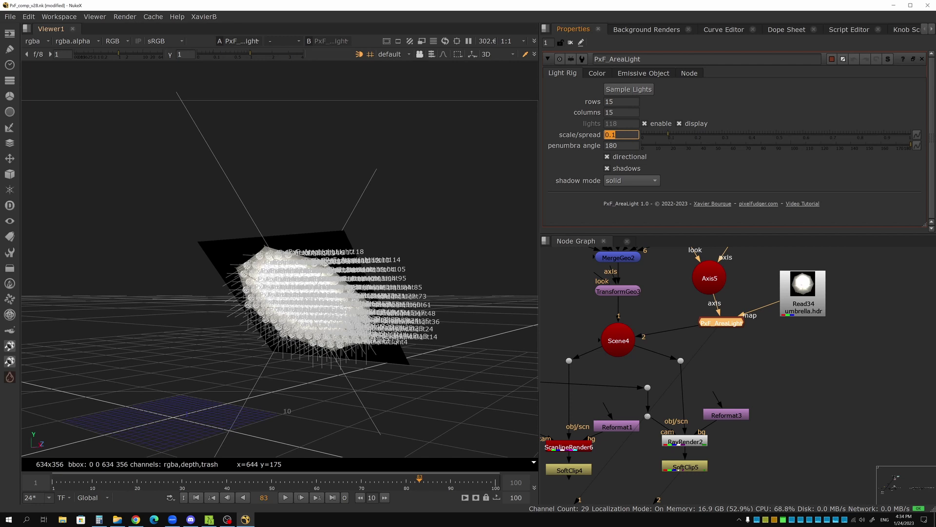
left_click(685, 470)
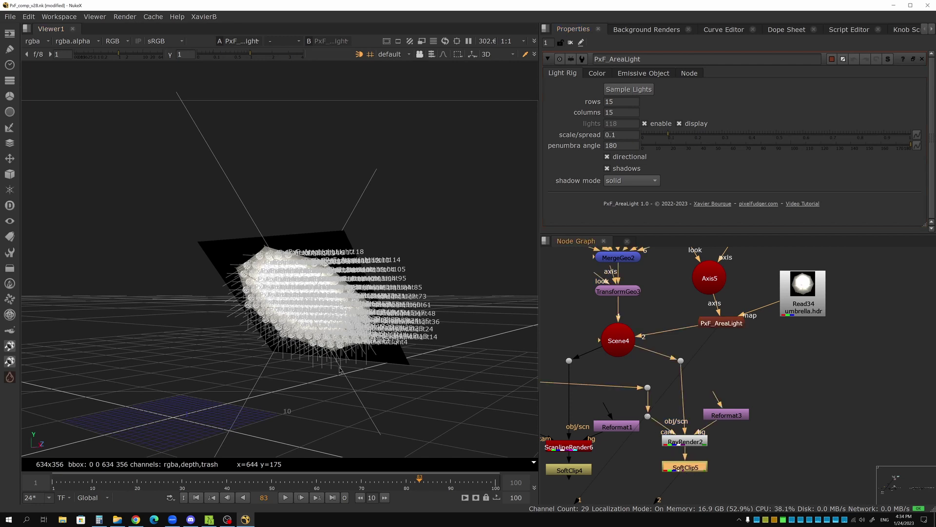
key("1")
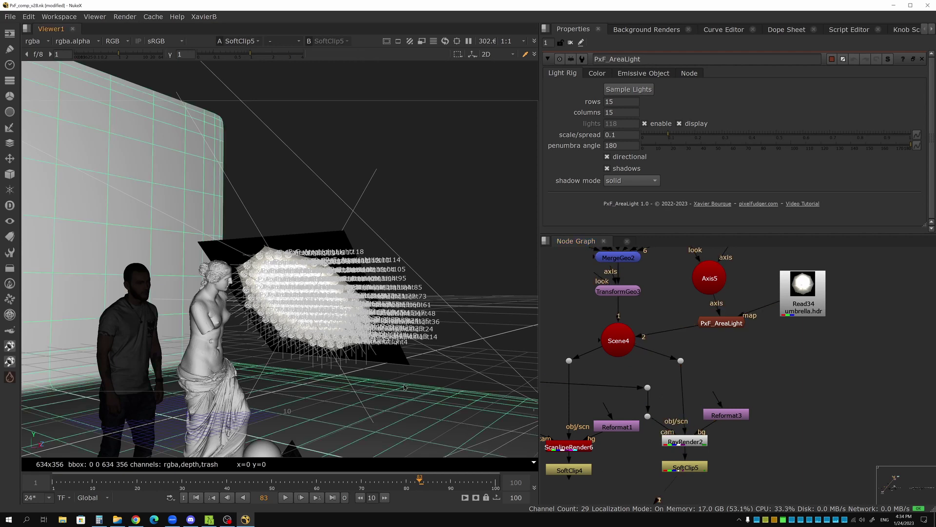
key("Tab")
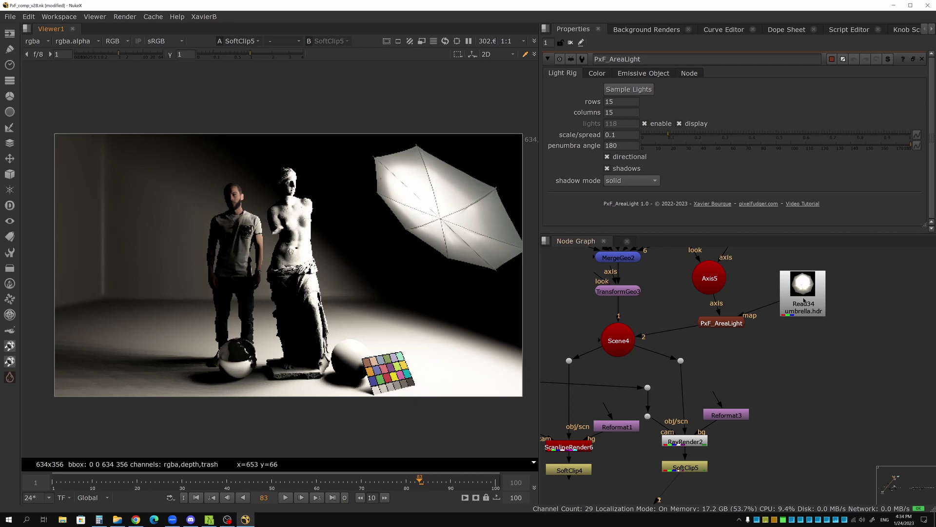
Step: Compare the umbrella-lit scene in the 3D view and the 2D render
left_click(804, 300)
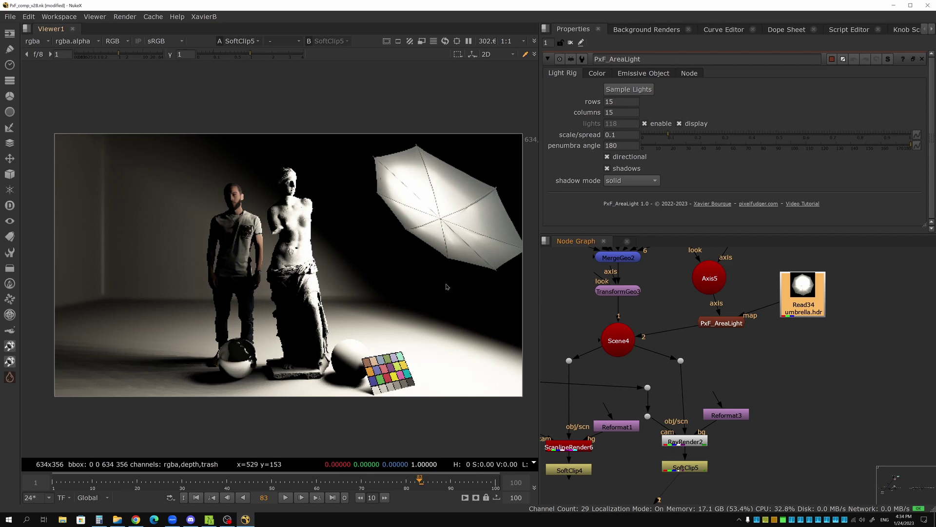
key("Tab")
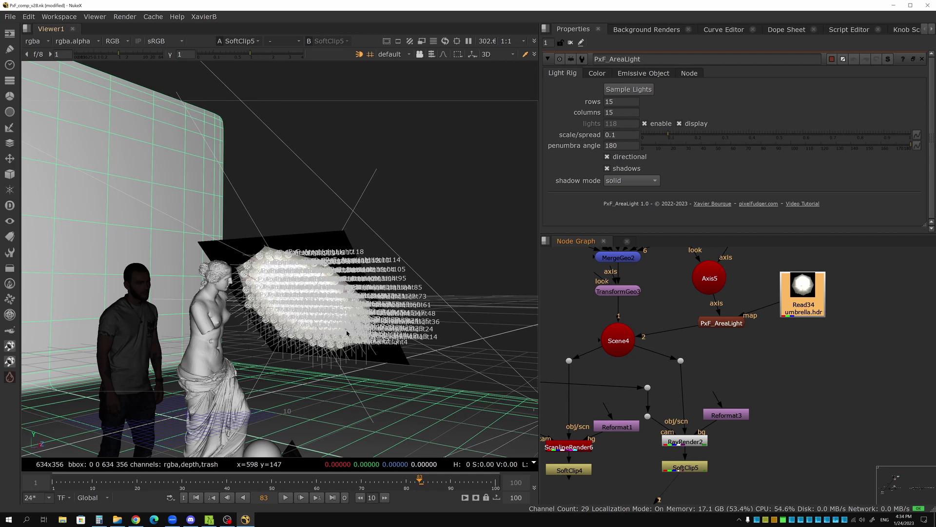
key("Tab")
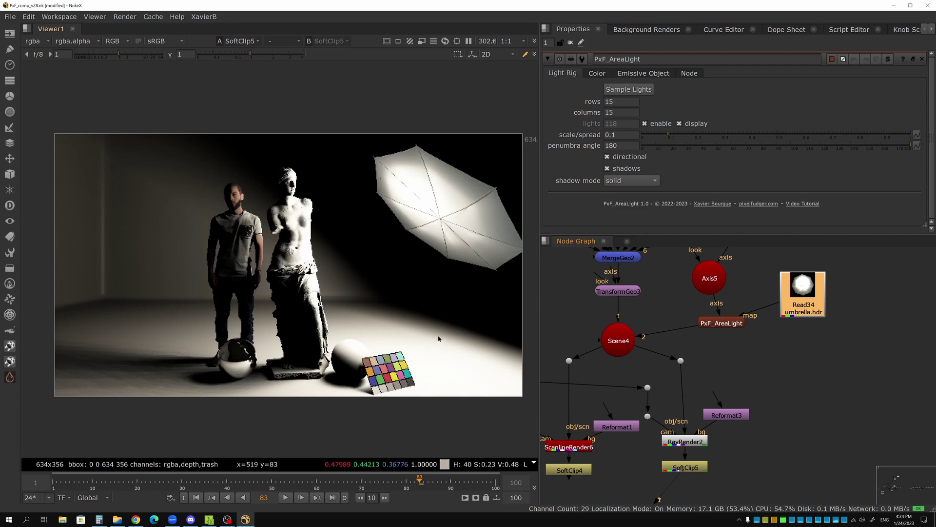
Step: Set the PxF_AreaLight rig to 5 rows and 5 columns
left_click(721, 322)
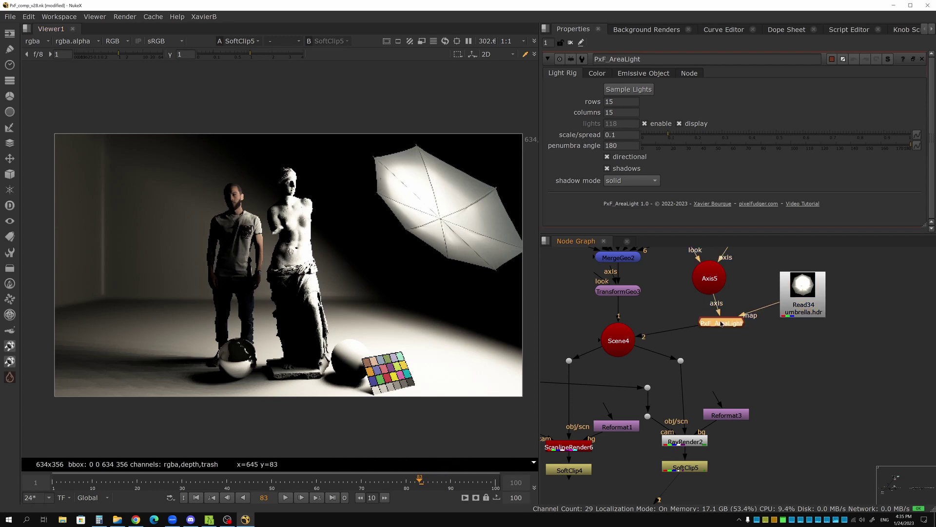
left_click_drag(621, 104, 582, 104)
type("5")
key("Tab")
type("5")
key("Tab")
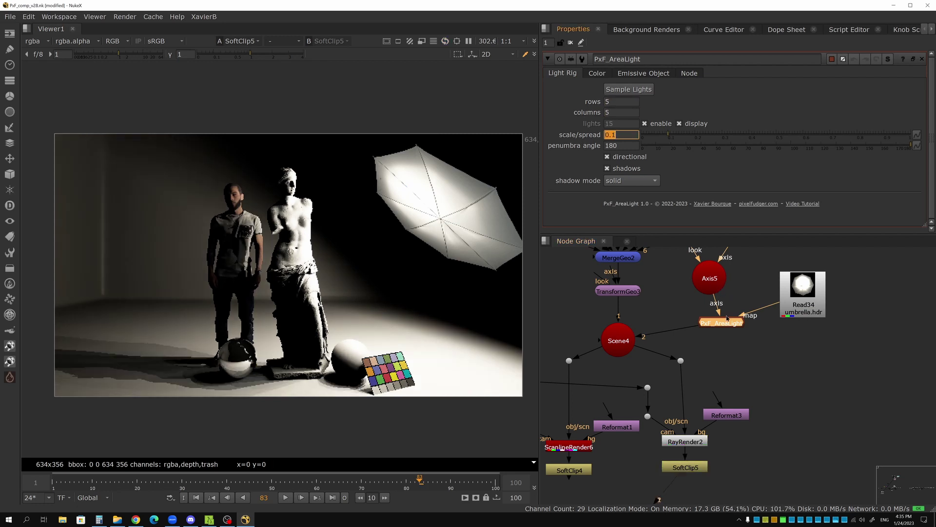
Step: Move Read37 Television_A.exr aside so RotoPaint10's RGB dots feed the area light map
scroll(748, 366, "down", 4)
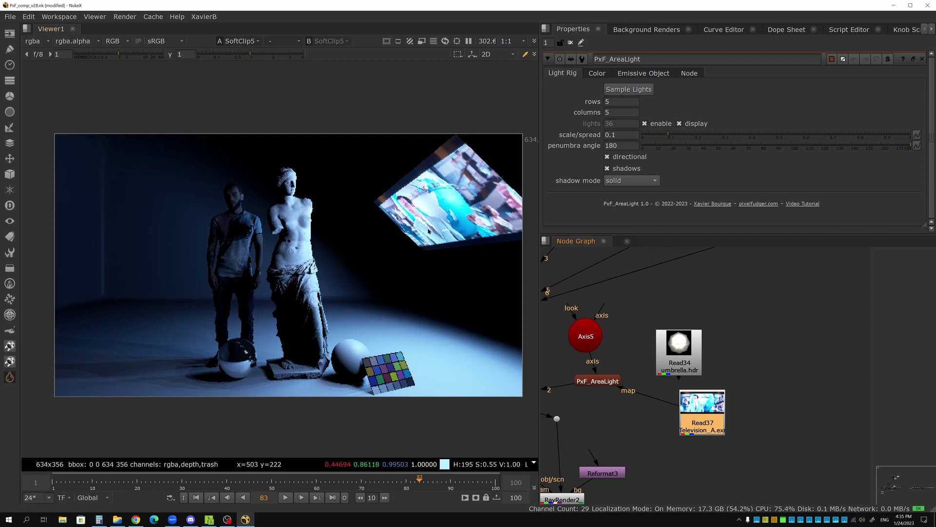
scroll(732, 395, "down", 3)
middle_click_drag(777, 398, 681, 389)
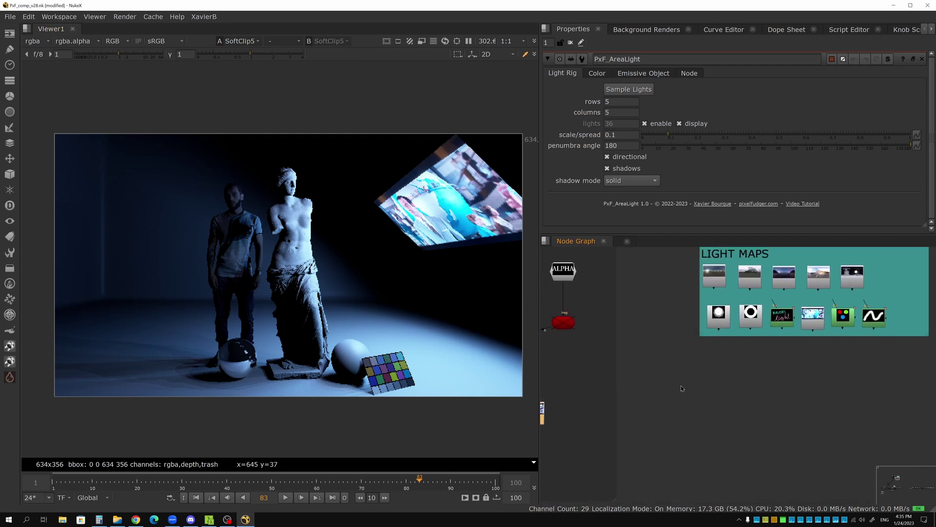
left_click(846, 316)
scroll(719, 411, "up", 4)
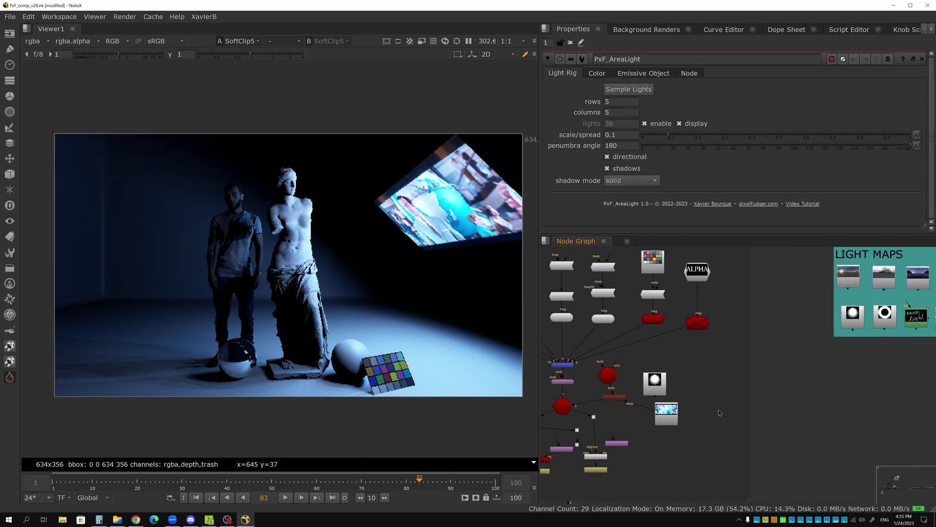
left_click(676, 416)
left_click_drag(676, 416, 751, 360)
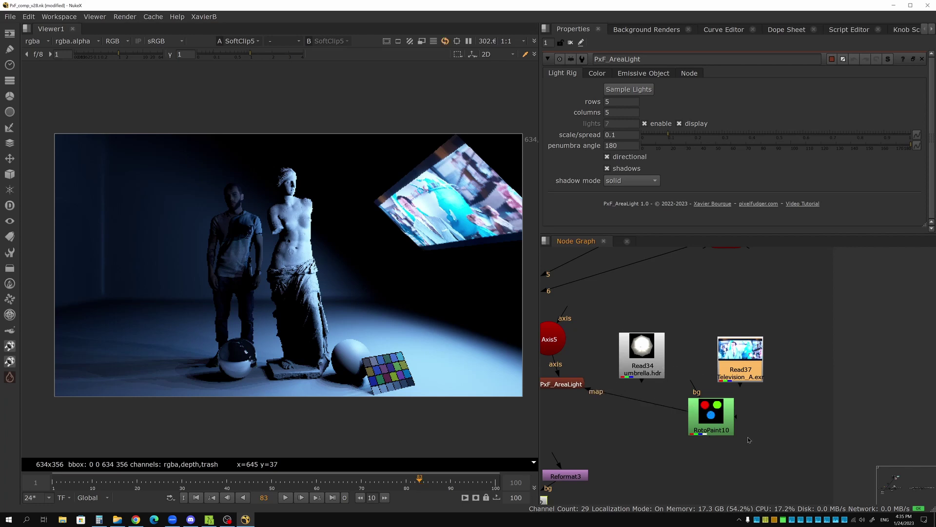
Step: Set the PxF_AreaLight rig to 15 rows by 15 columns
left_click(577, 385)
key("1")
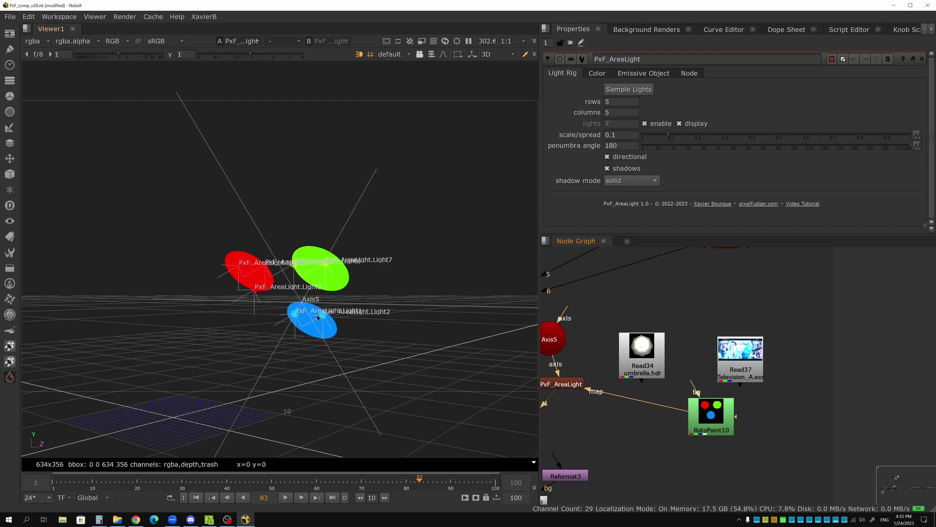
left_click(574, 387)
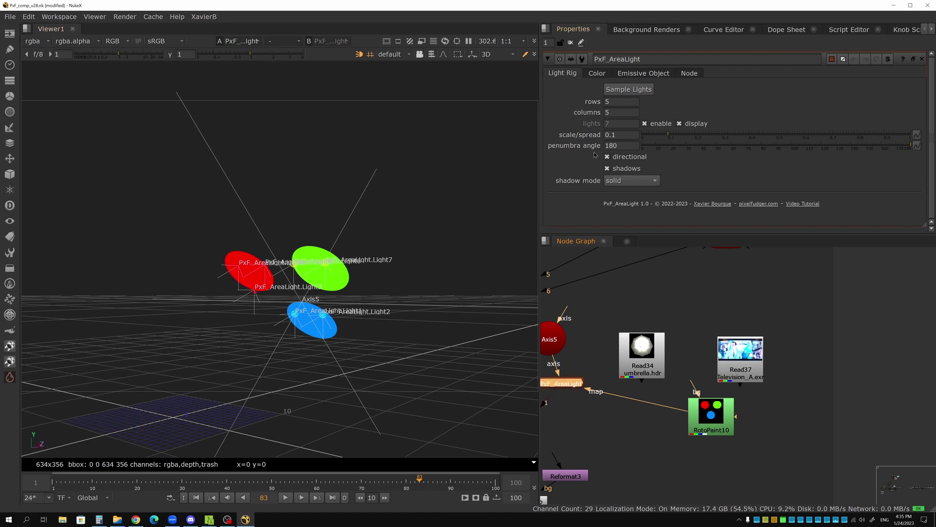
double_click(612, 101)
type("15")
key("Tab")
type("15")
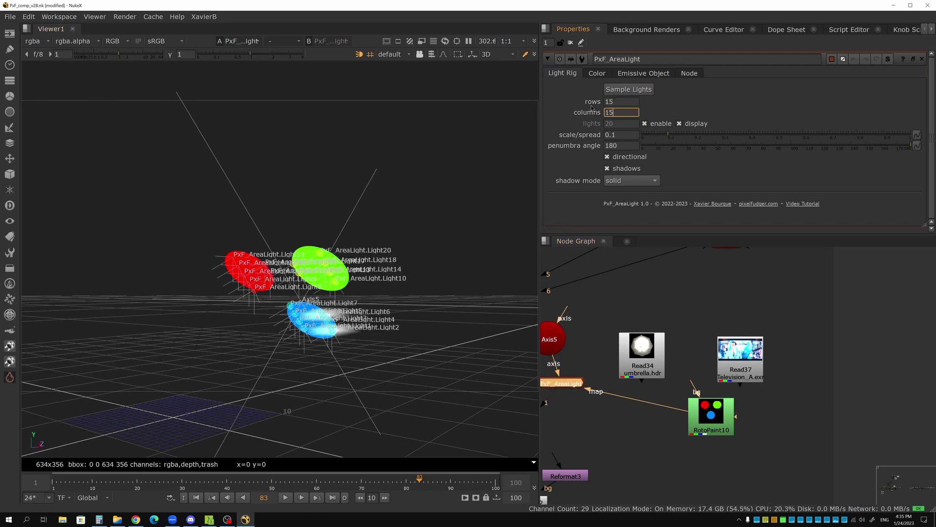
key("Return")
Step: Re-angle the 3D view on the lights, then view the SoftClip5 render in 2D
scroll(221, 297, "up", 6)
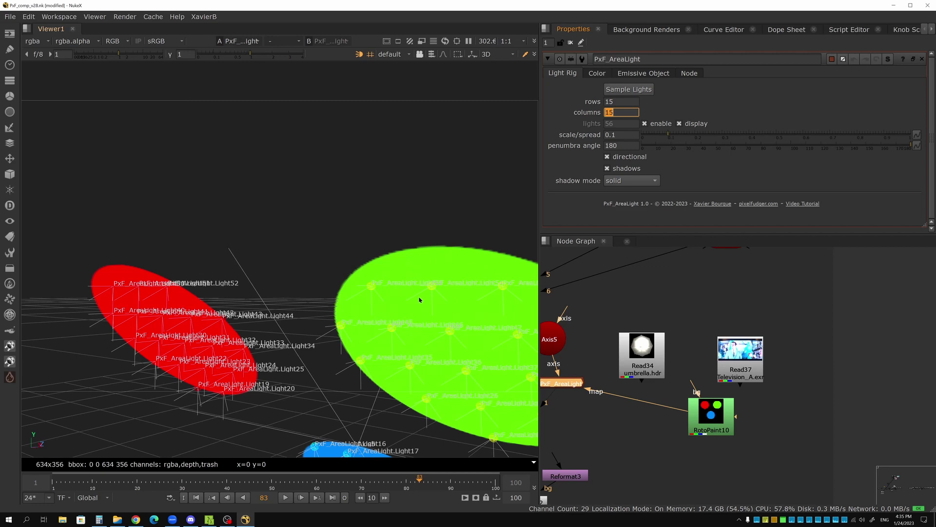
middle_click_drag(404, 387, 404, 336)
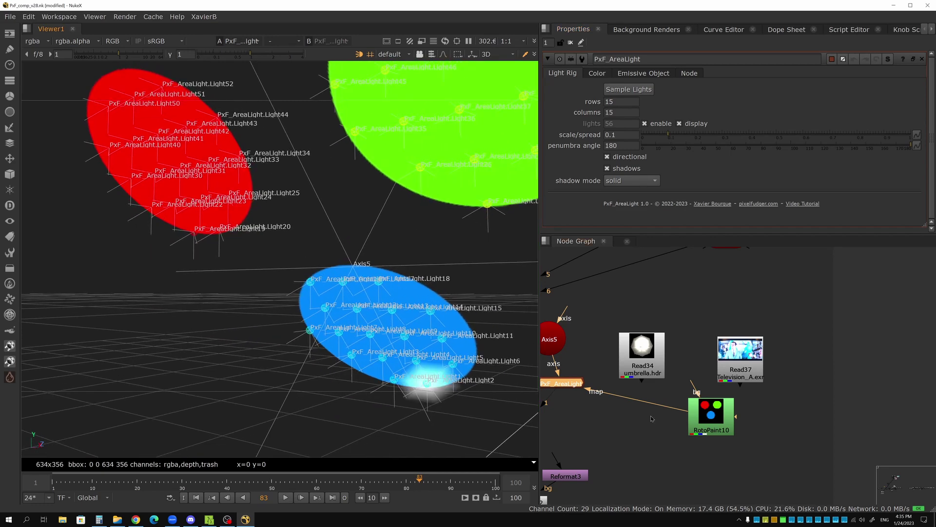
middle_click_drag(552, 488, 682, 394)
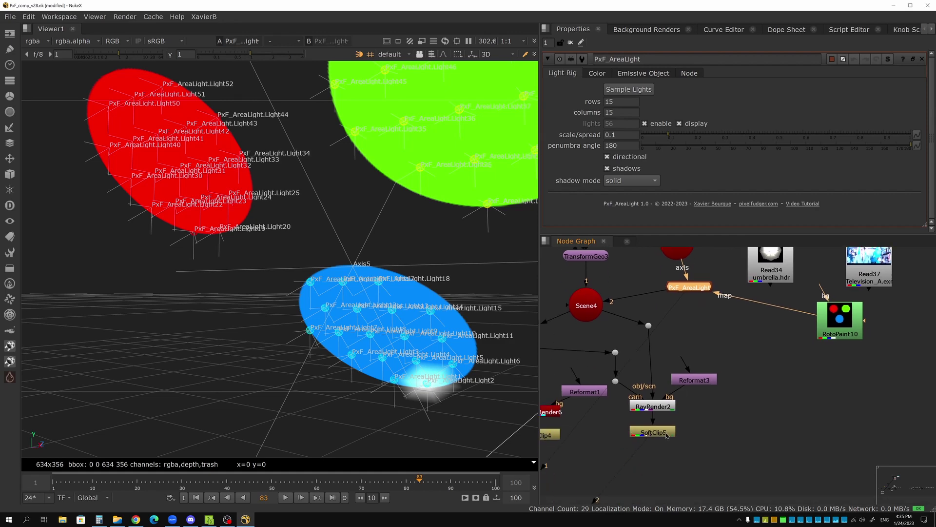
left_click(578, 404)
key("1")
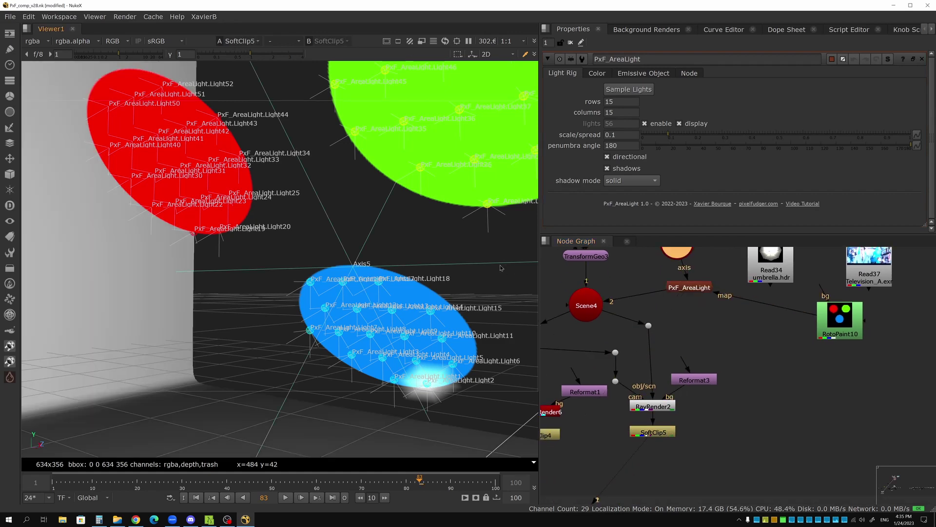
key("Tab")
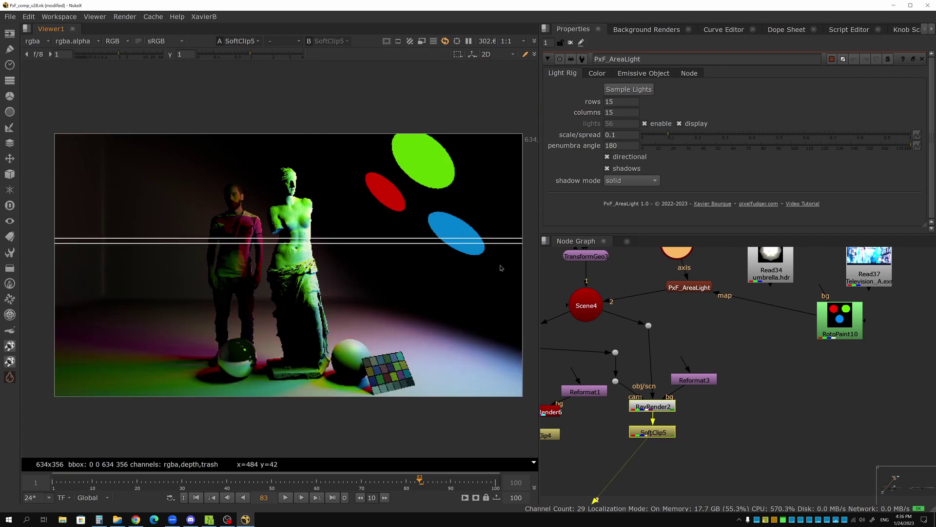
scroll(616, 390, "down", 3)
Step: Connect the white ring image as the light map and set the rig to 10 by 10
left_click_drag(615, 394, 613, 408)
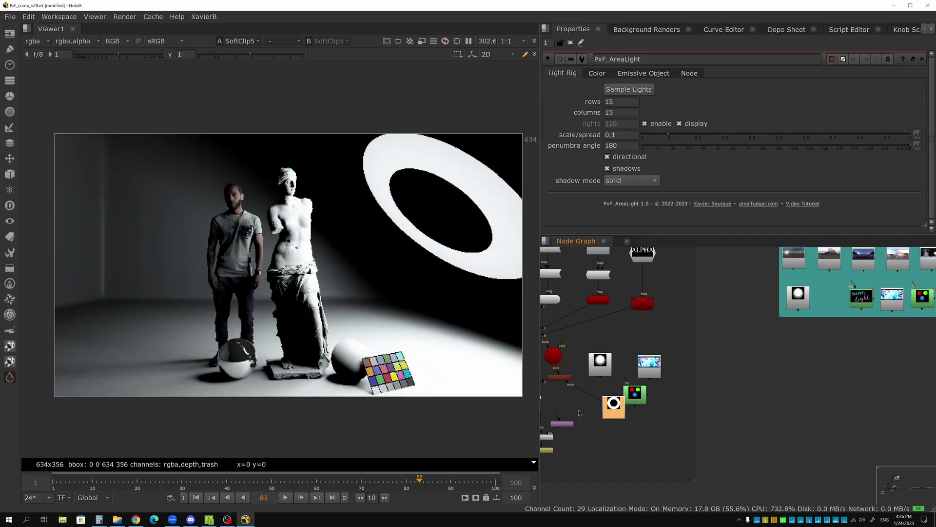
key("Tab")
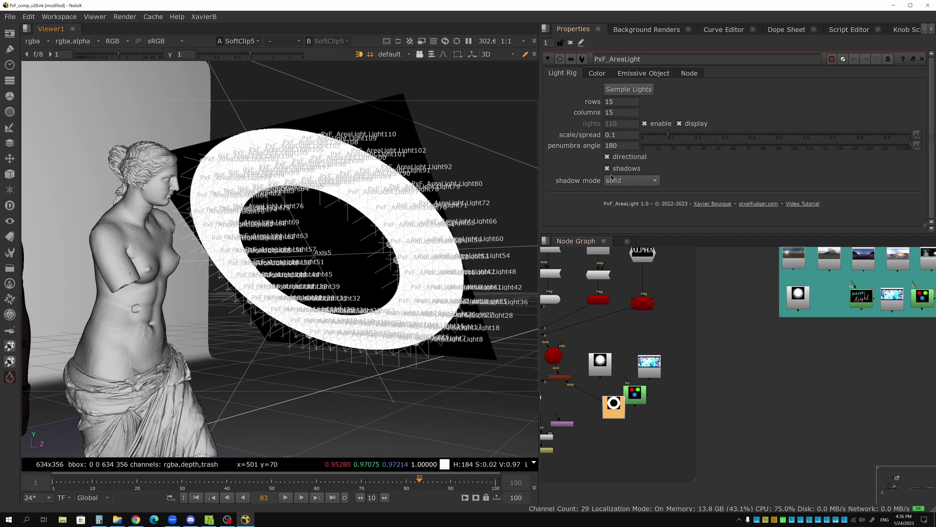
double_click(620, 102)
type("10")
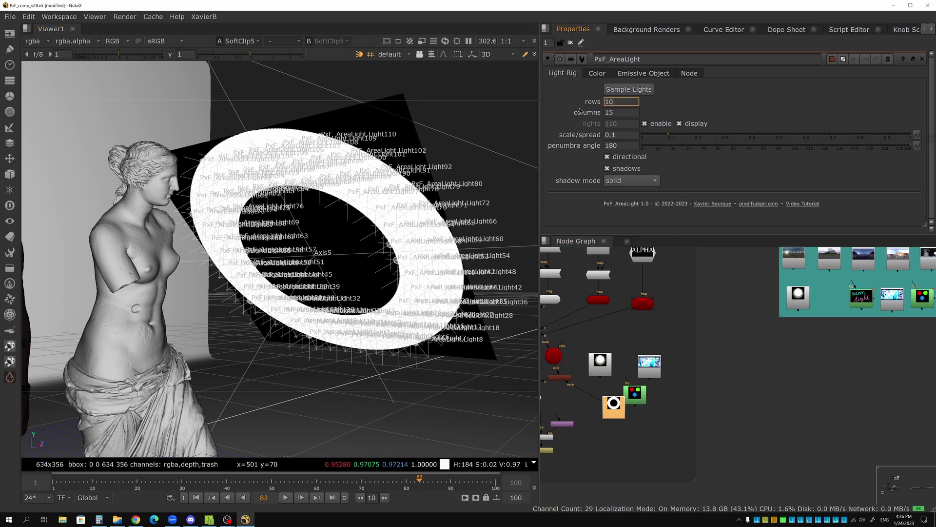
key("Tab")
type("10")
key("Return")
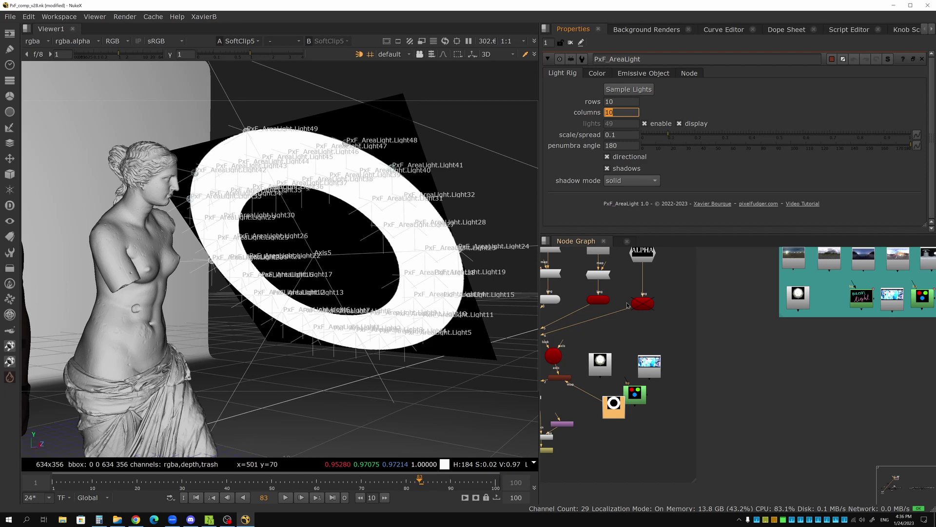
Step: Pan the Node Graph and view the ring-lit 2D render
middle_click_drag(609, 380, 718, 332)
left_click(705, 422)
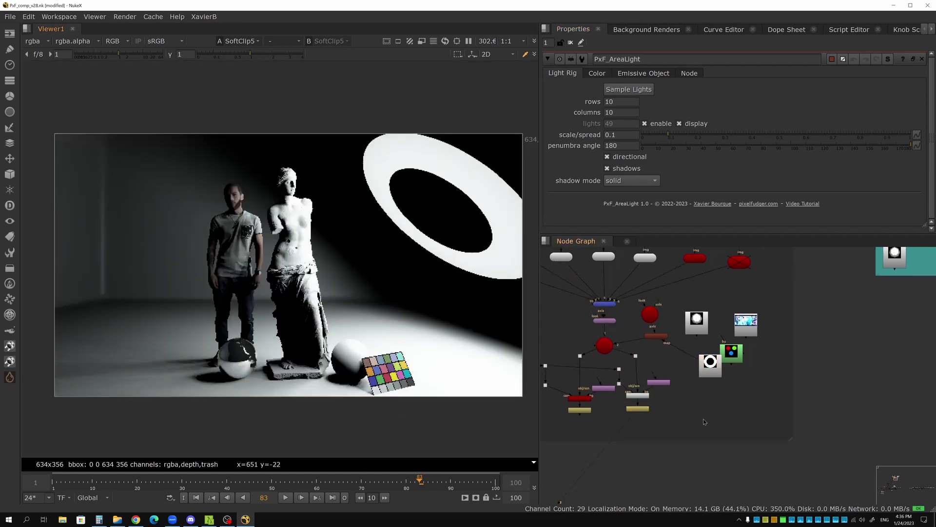
middle_click_drag(678, 391, 682, 418)
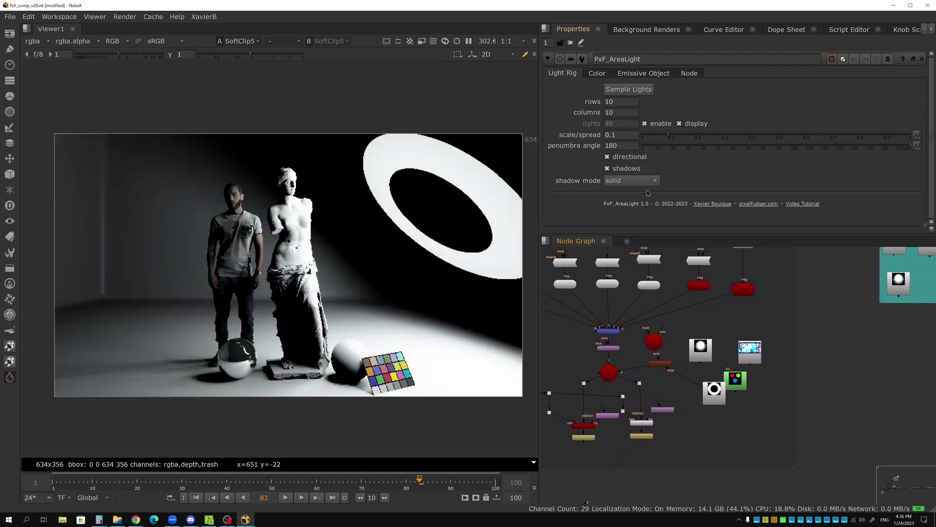
Step: Toggle the light rig's shadows off and back on to compare the render
left_click(607, 171)
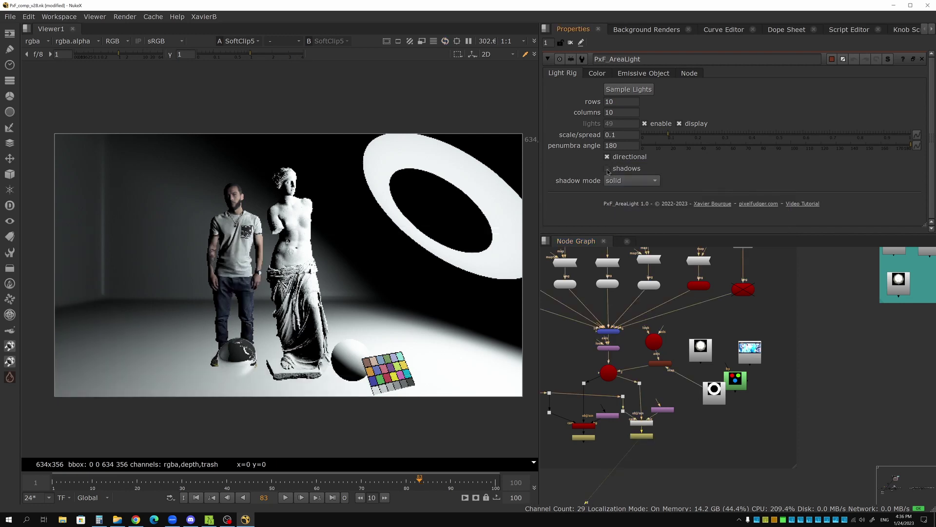
left_click(608, 169)
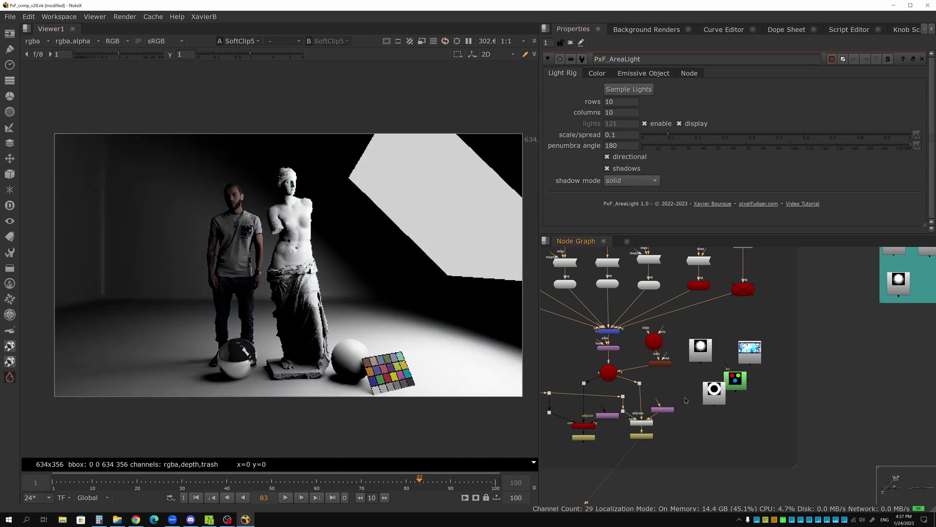
scroll(658, 345, "up", 4)
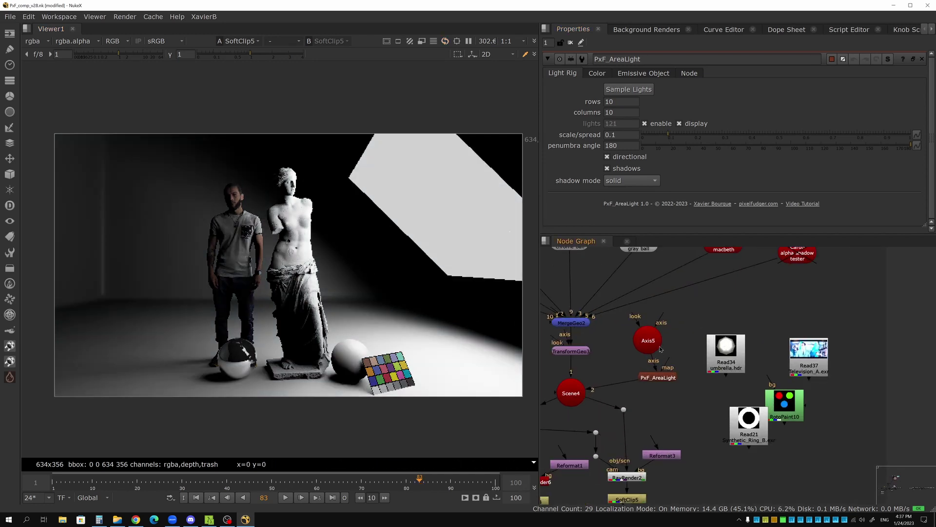
Step: Open Axis5 and view the ALPHA card front-on in the 3D view
left_click(657, 344)
double_click(658, 345)
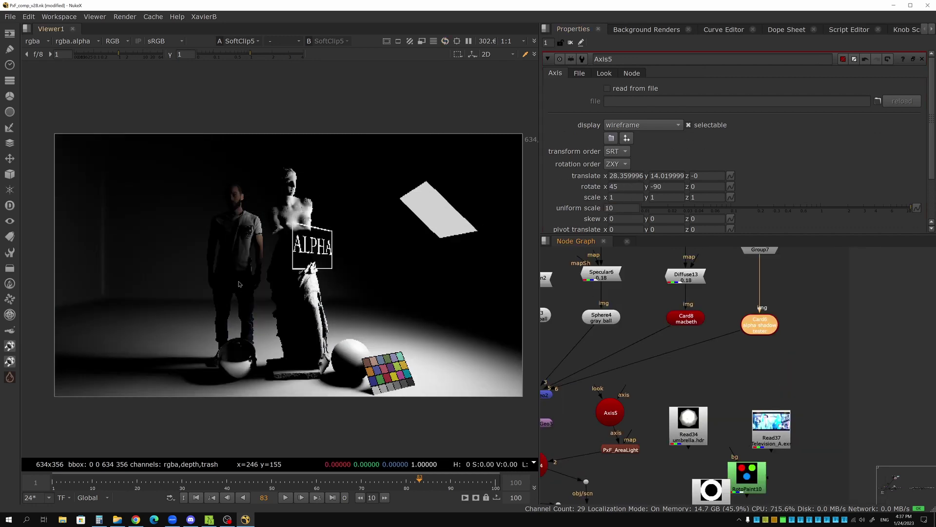
scroll(322, 239, "up", 2)
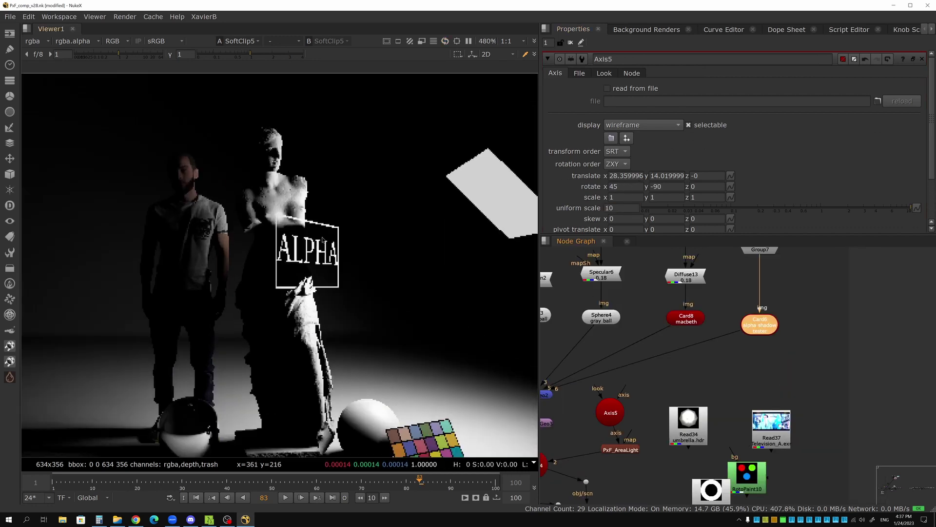
scroll(322, 239, "up", 1)
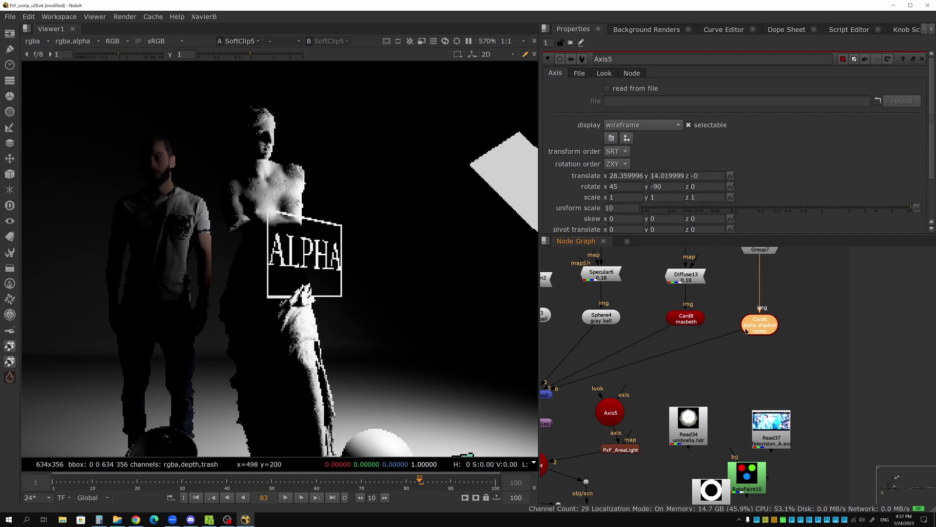
key("1")
scroll(367, 339, "up", 2)
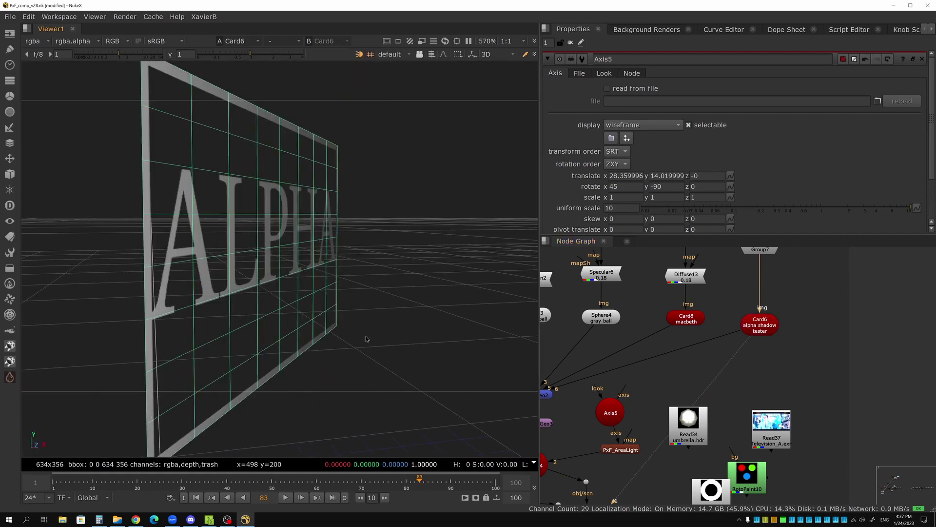
left_click_drag(367, 339, 291, 346, "ctrl")
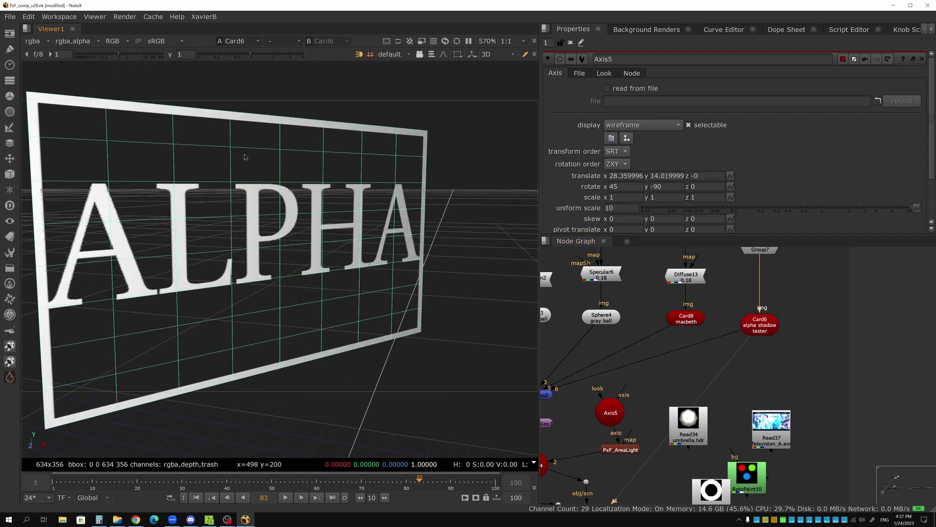
Step: View the SoftClip5 render and sample the colour of the ALPHA letters
middle_click_drag(634, 389, 699, 257)
left_click(669, 441)
key("1")
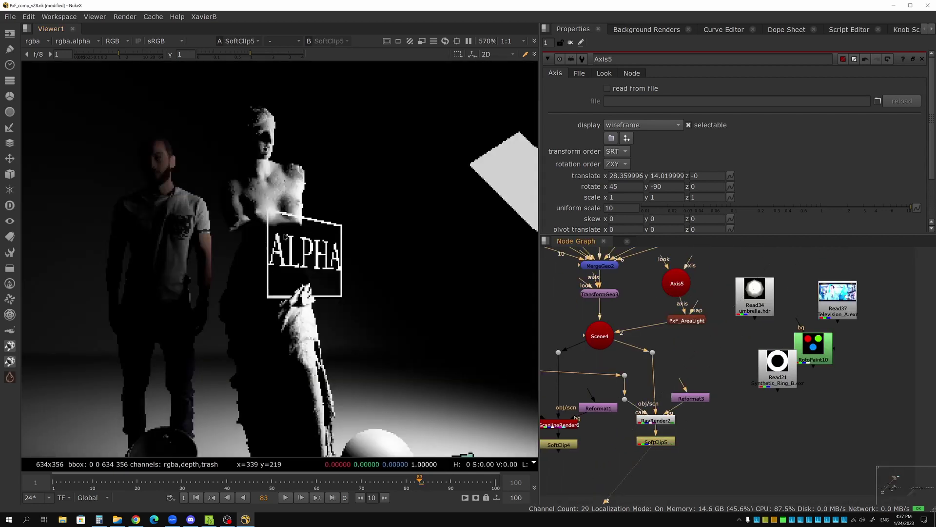
left_click(276, 246, "ctrl")
Step: Open the PxF_AreaLight settings and its shadow mode choices
middle_click_drag(829, 254, 819, 340)
middle_click_drag(753, 430, 772, 396)
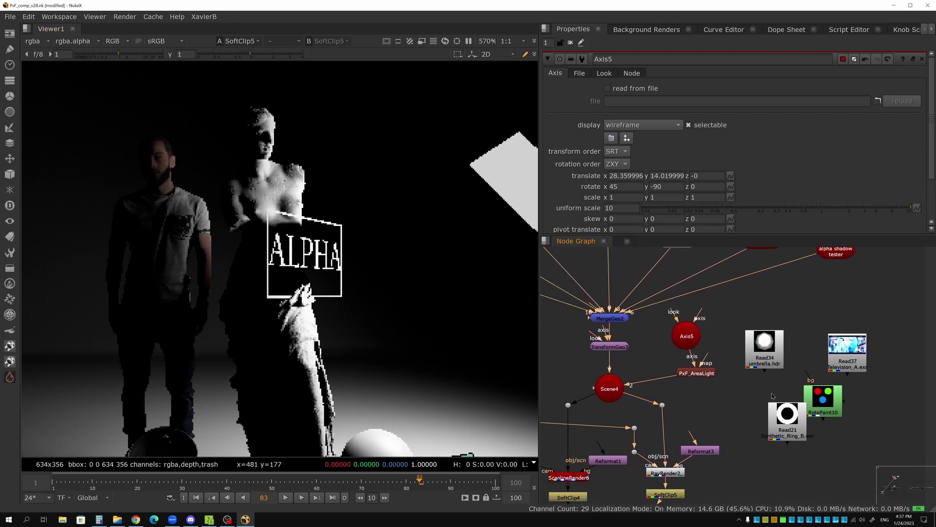
left_click(708, 374)
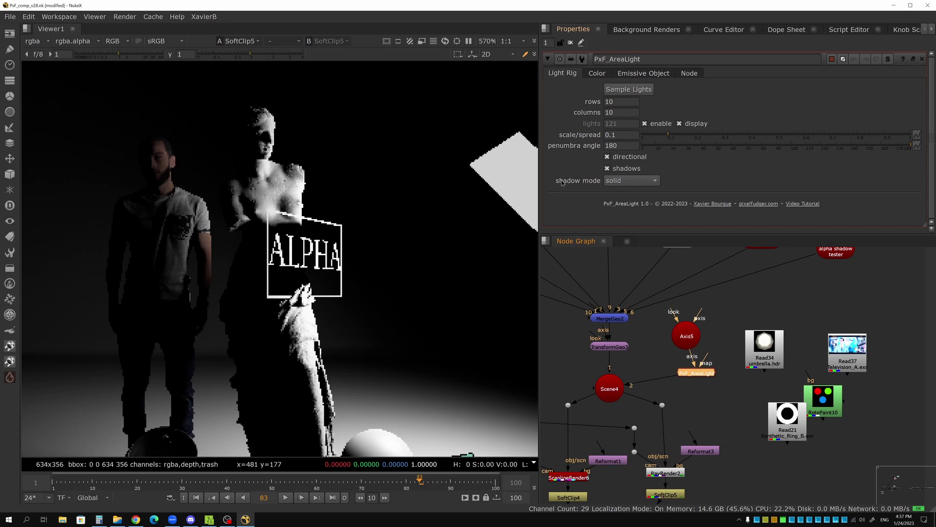
left_click(627, 184)
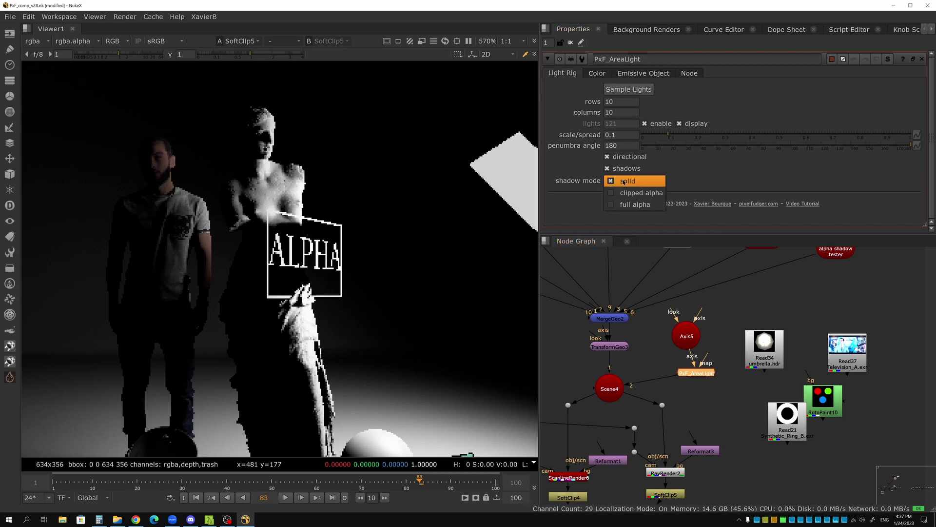
Step: Try full alpha shadow mode on the PxF_AreaLight, then return shadows to solid
left_click(624, 182)
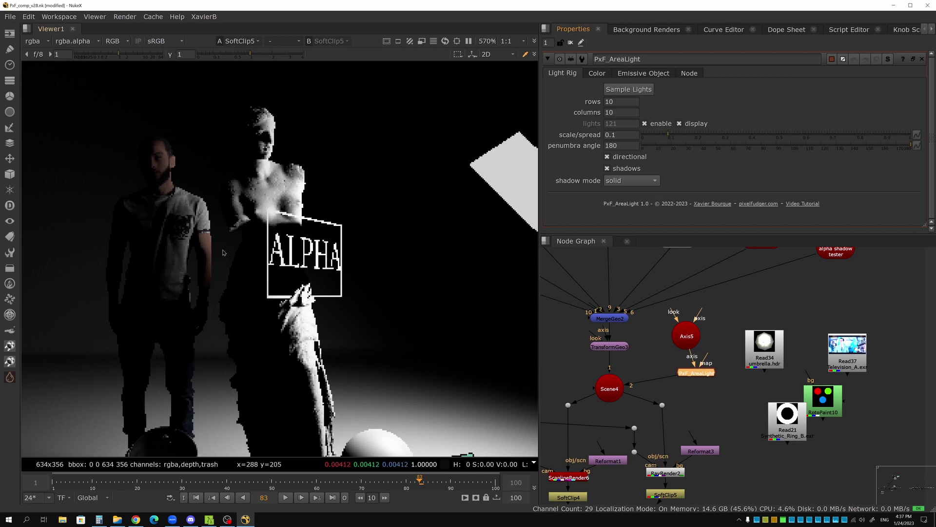
left_click(637, 183)
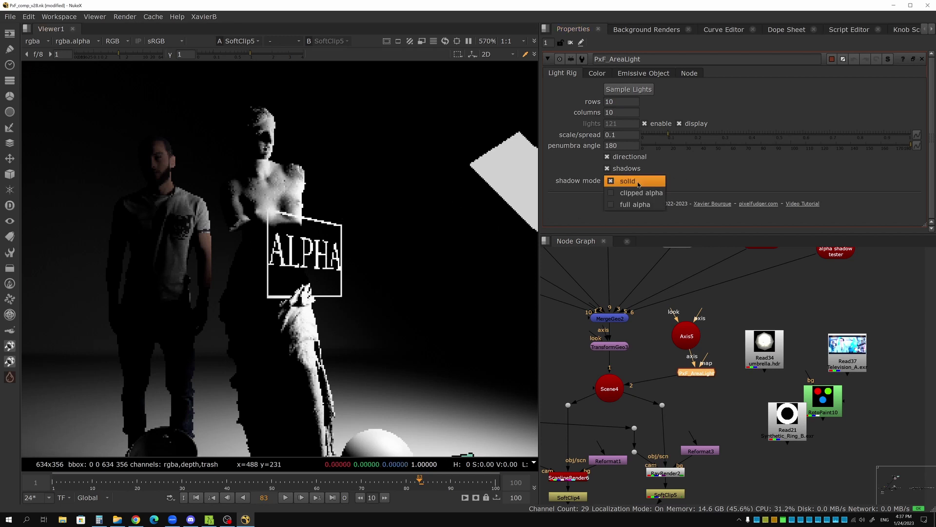
left_click(636, 206)
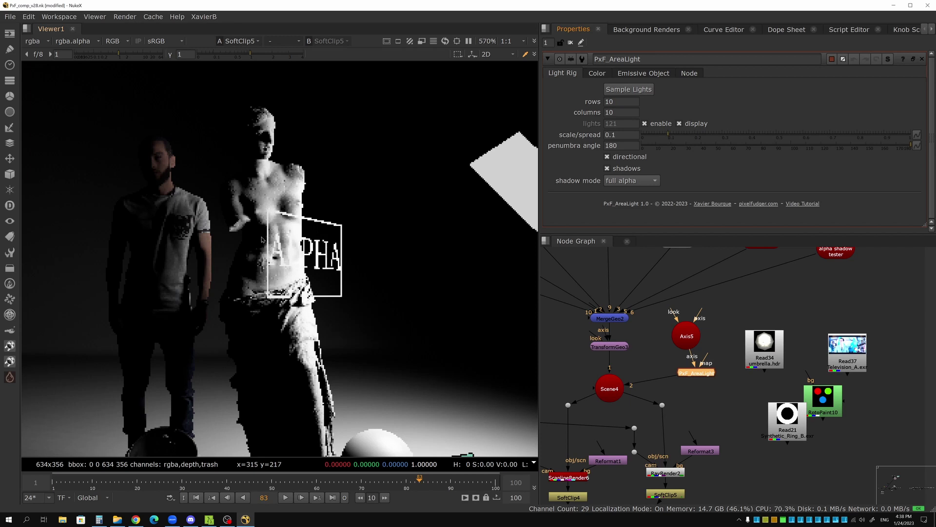
left_click(652, 181)
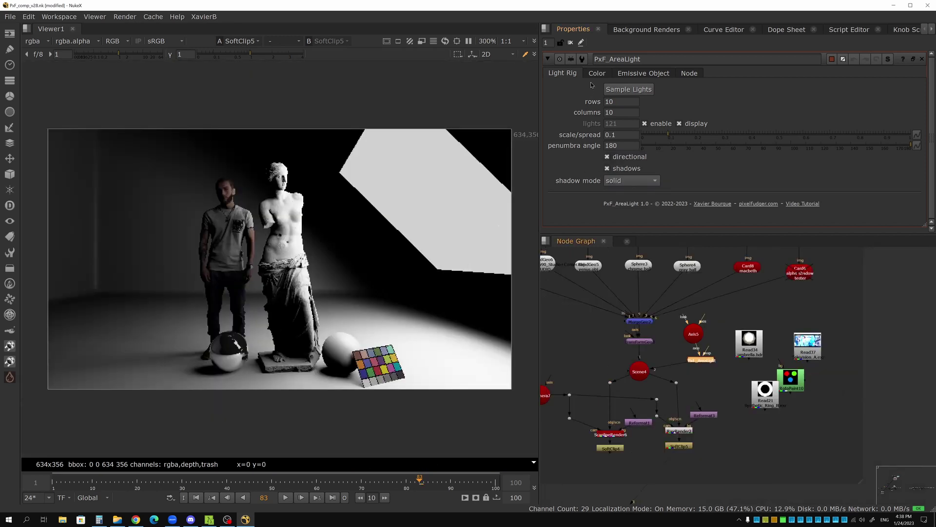
Step: Set the area light's intensity to 50 on the Color tab
left_click(597, 73)
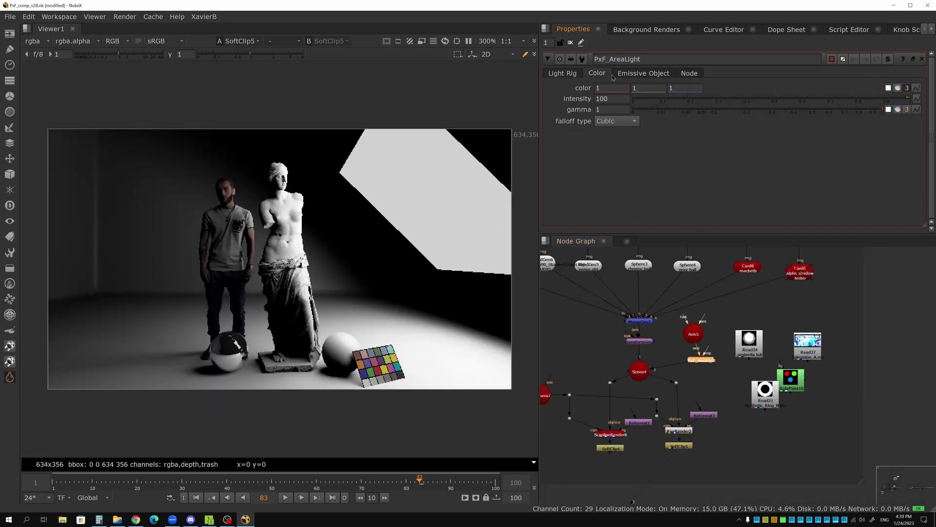
double_click(620, 99)
type("50")
key("Return")
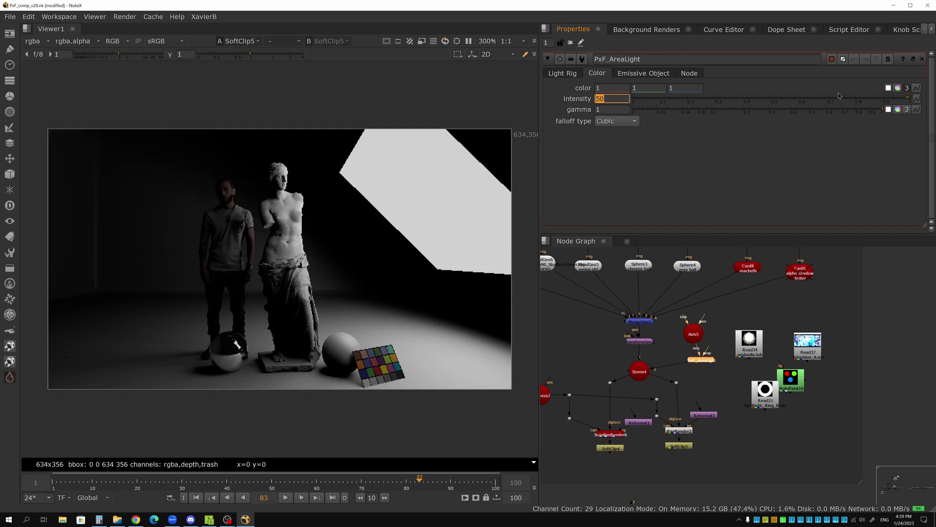
Step: Try a pink light colour on the colour wheel, then undo it back to white
left_click(898, 89)
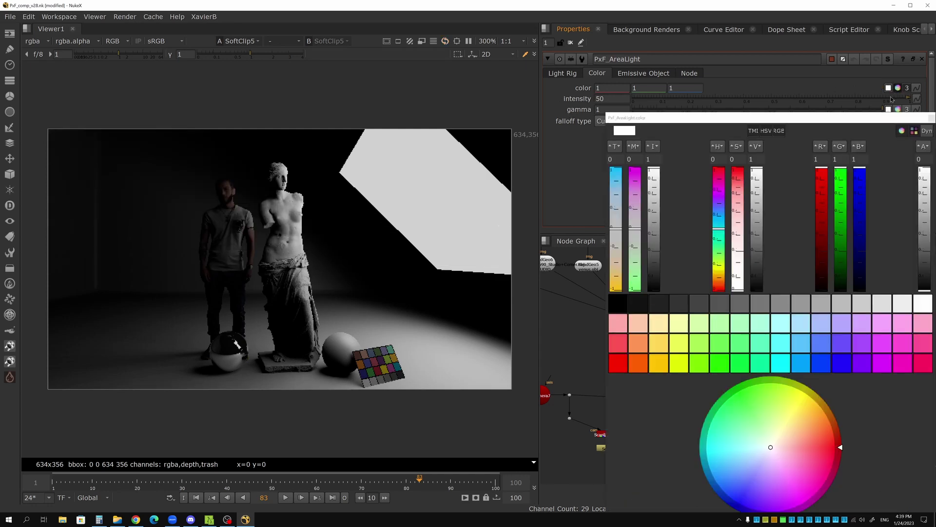
left_click_drag(815, 439, 818, 462)
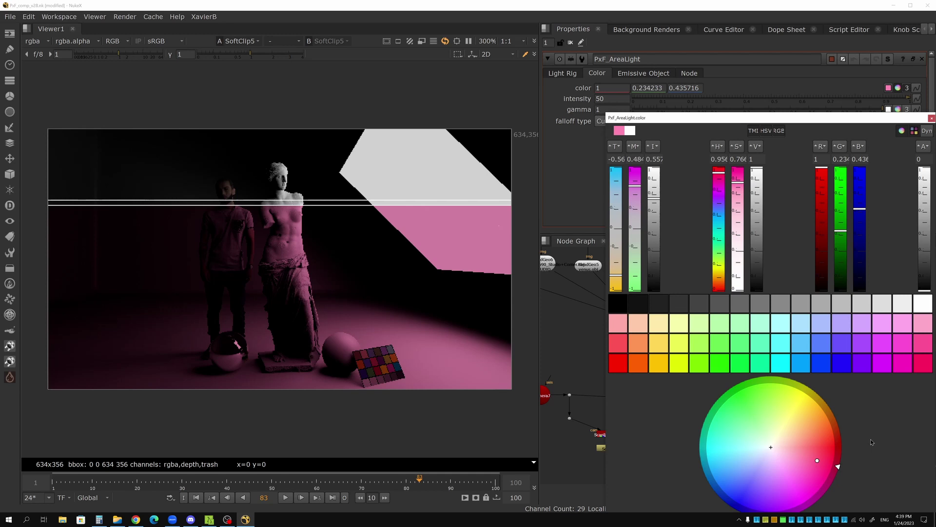
left_click(932, 118)
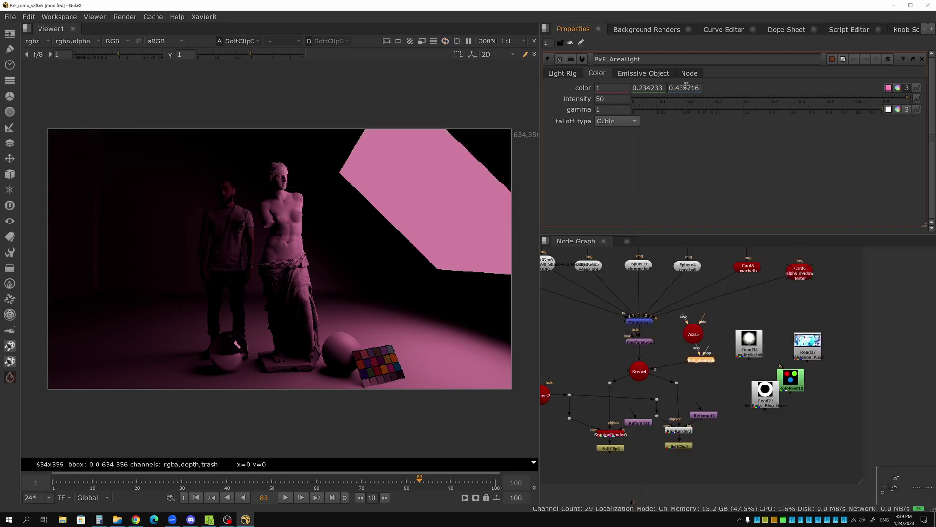
key("ctrl+z")
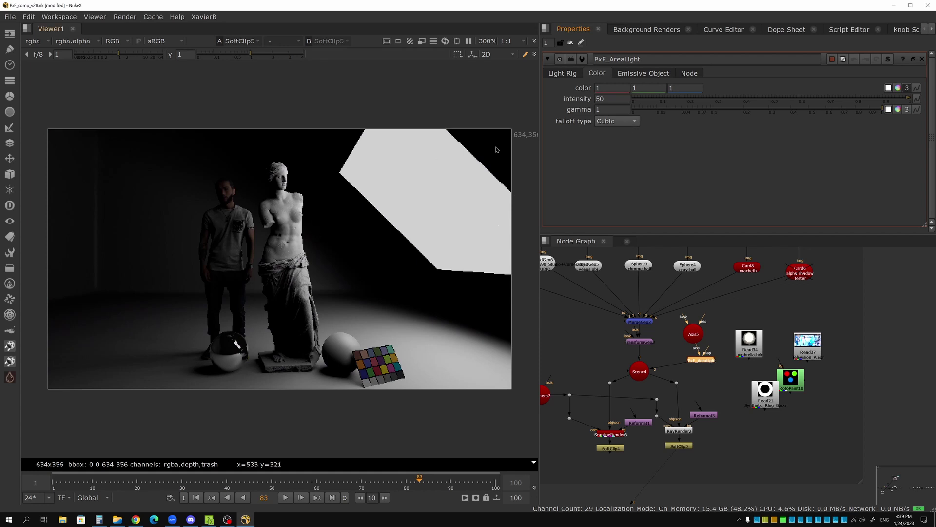
Step: Set falloff to No Falloff, enter intensity 1, then switch falloff to Linear
left_click(632, 126)
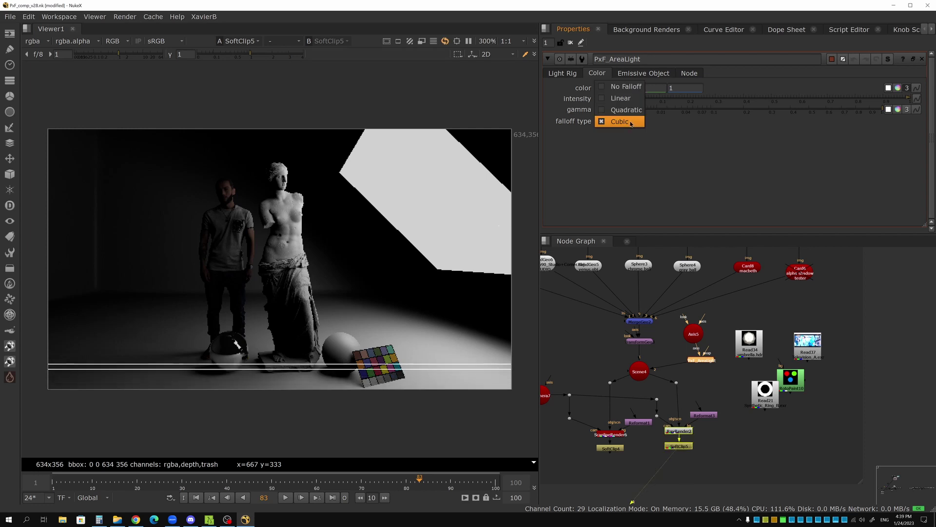
left_click(632, 91)
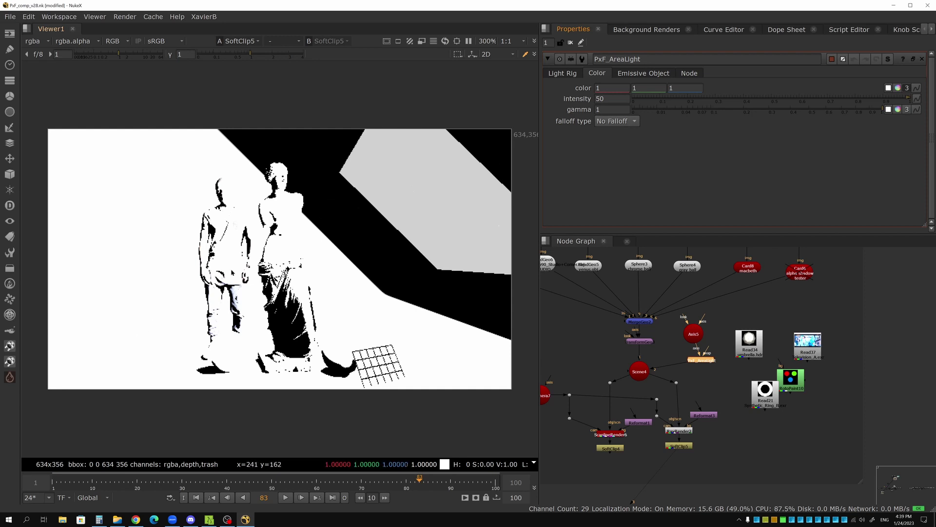
left_click(612, 99)
type("1")
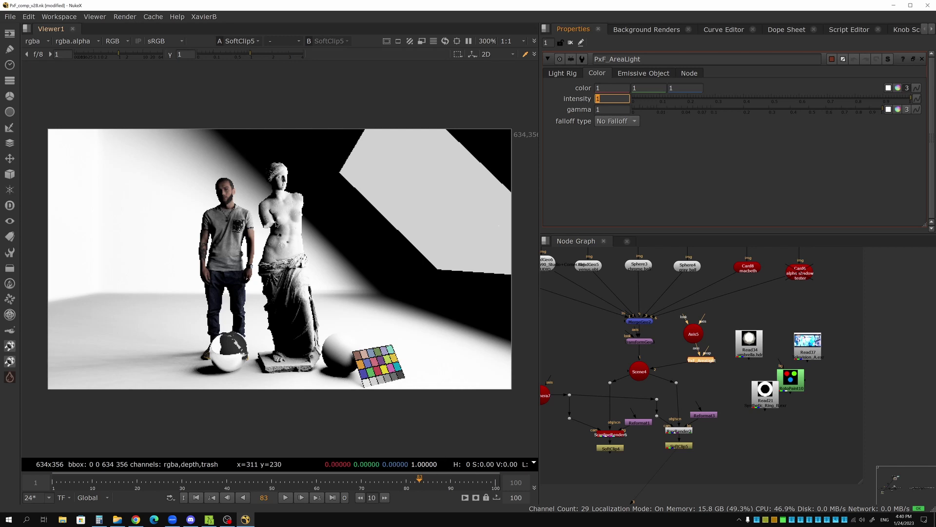
left_click(614, 121)
key("Escape")
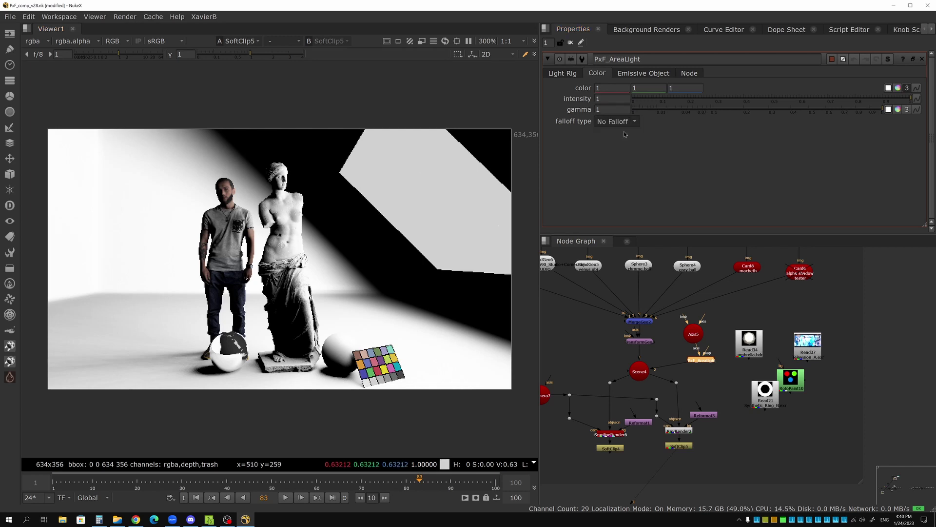
key("Down")
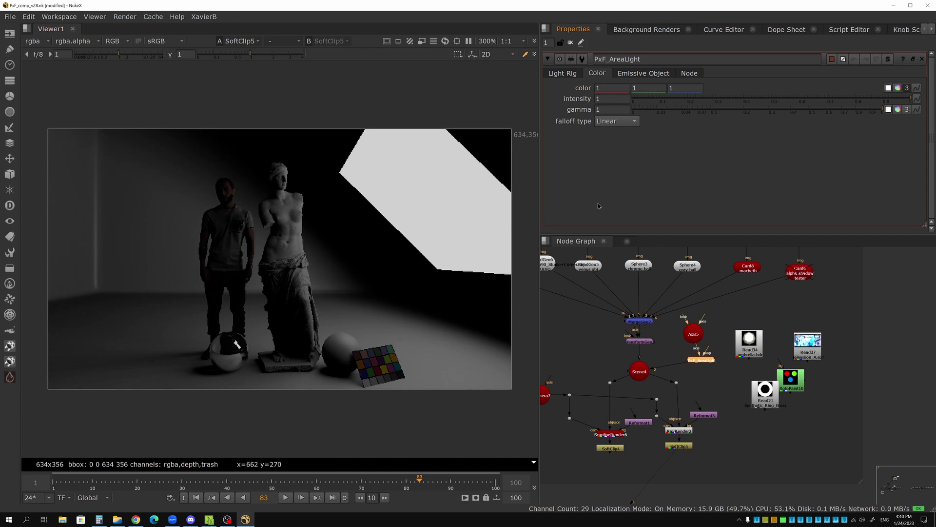
Step: Set light intensity to 10 and change falloff from Quadratic to Cubic
double_click(608, 98)
type("10")
left_click(617, 121)
left_click(617, 130)
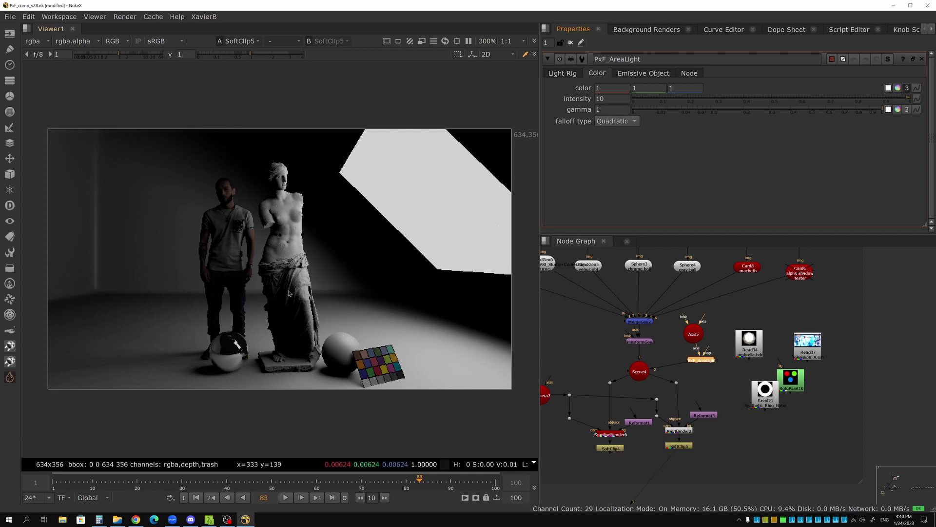
left_click(611, 121)
left_click(614, 137)
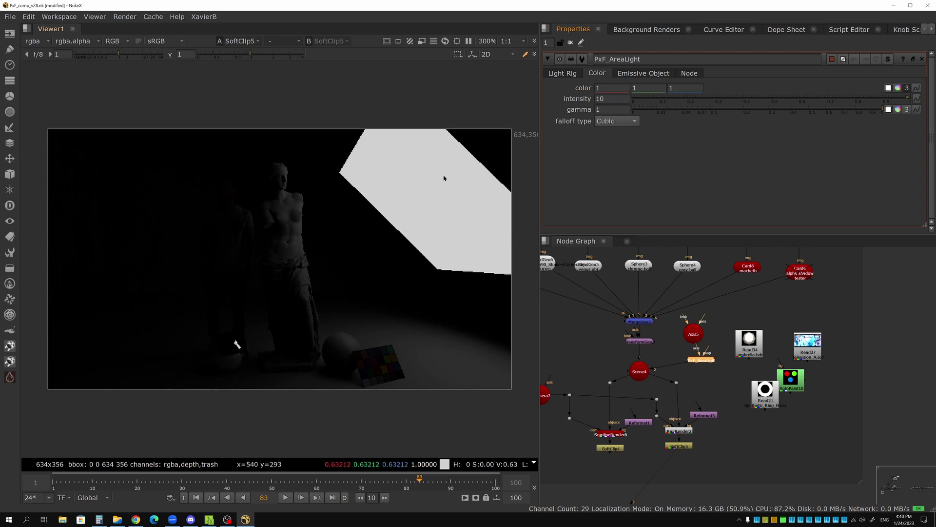
Step: Set the area light intensity to 75 and drag its map input toward Read37
left_click_drag(622, 98, 563, 108)
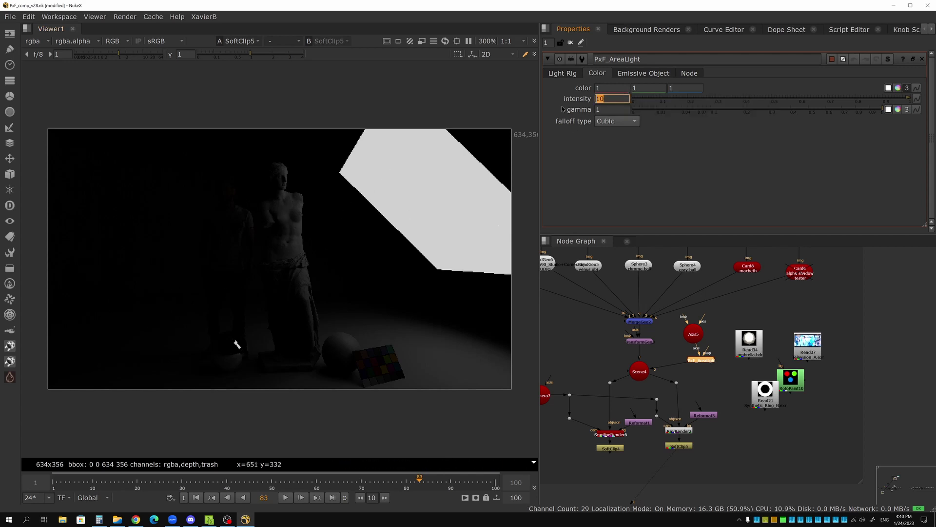
type("75")
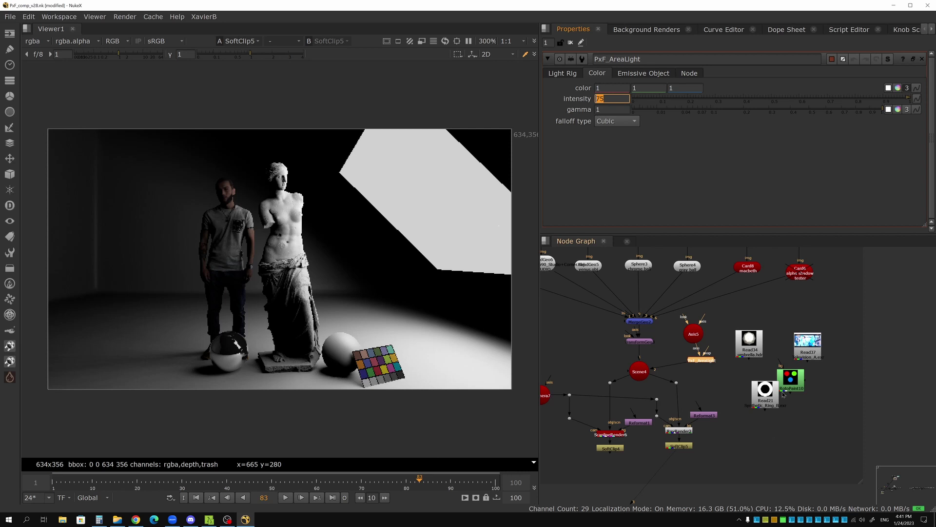
left_click_drag(708, 353, 802, 354)
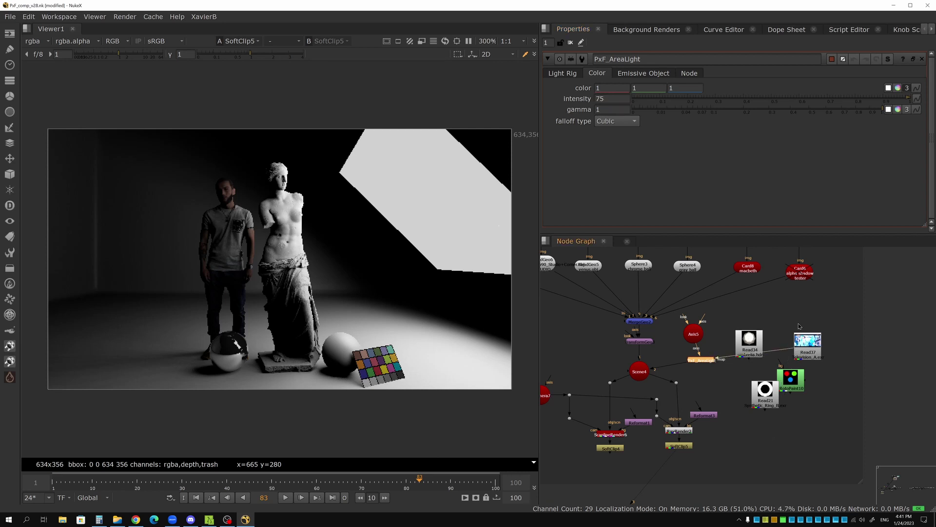
Step: Move Read34 and Read37 aside and try a light gamma of 3
left_click_drag(750, 339, 794, 305)
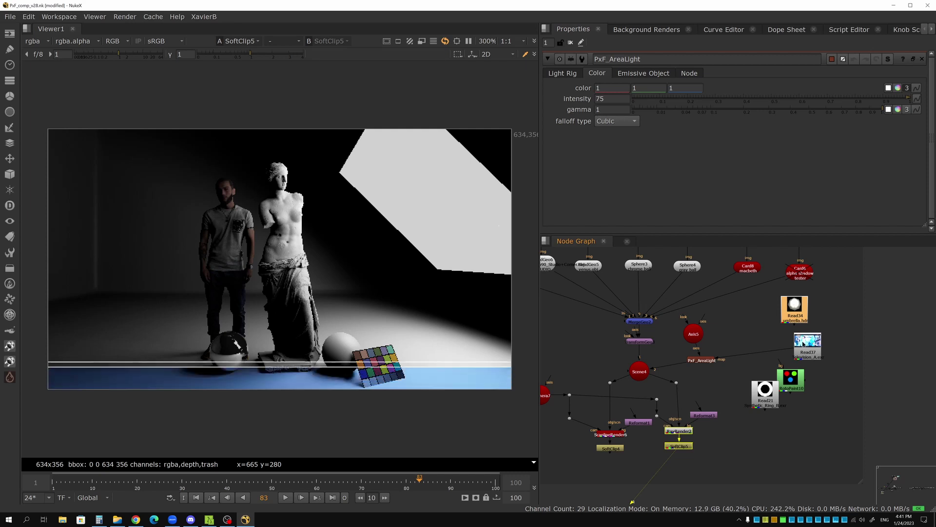
left_click_drag(804, 344, 749, 352)
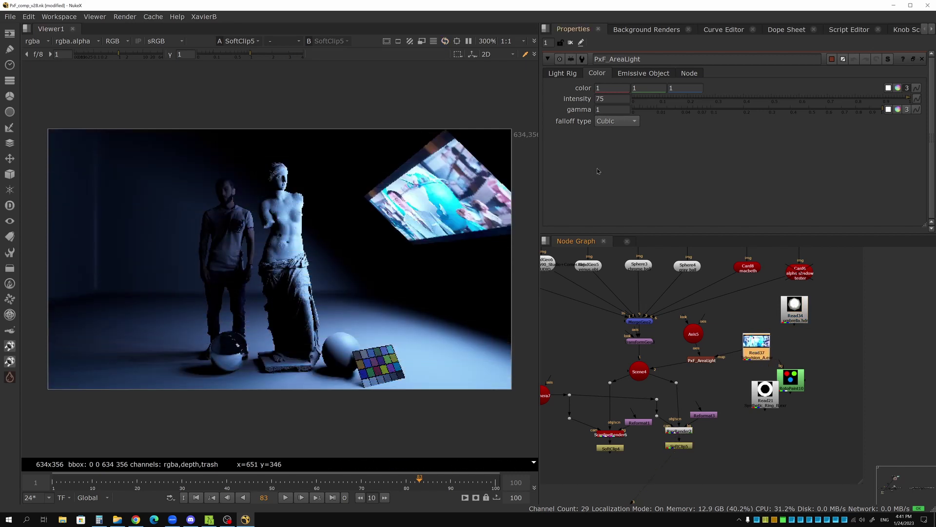
double_click(611, 110)
type("3")
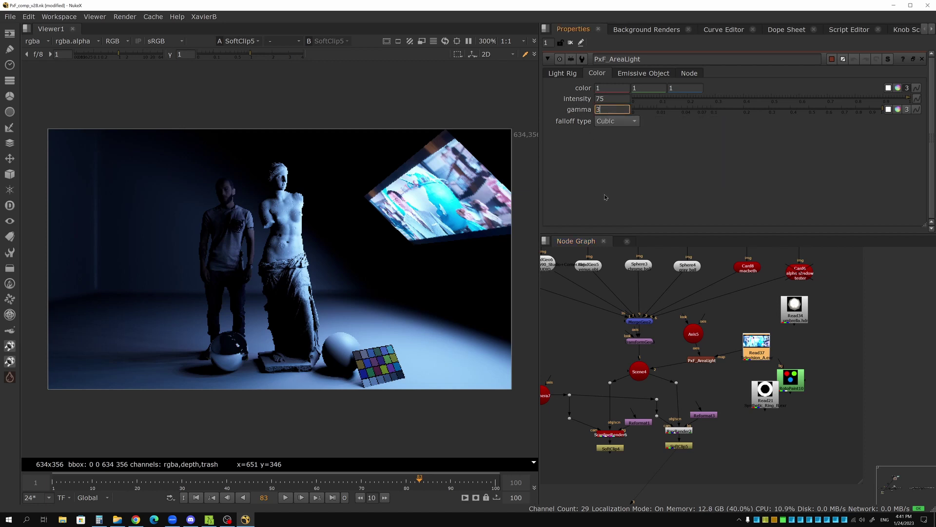
key("Return")
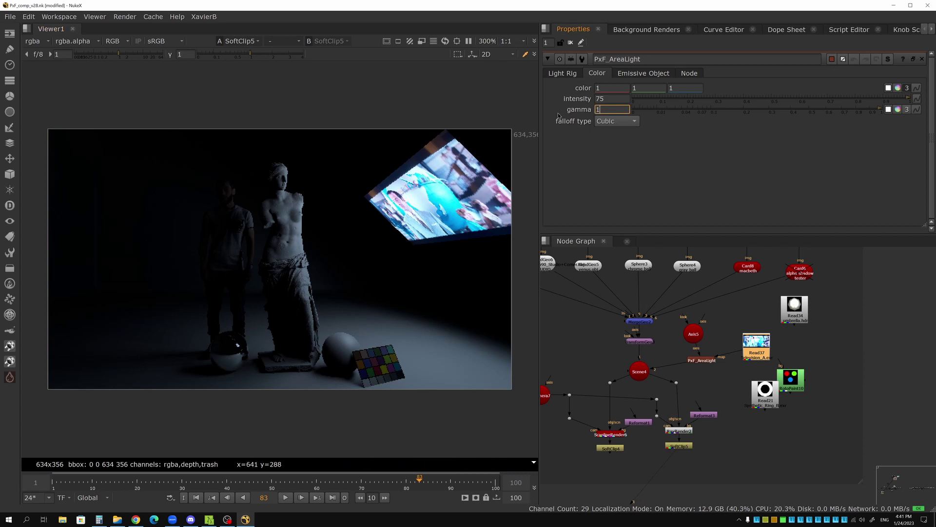
Step: Reset gamma to 1 and reconnect the light map to the Read21 ring image
type("1")
key("Return")
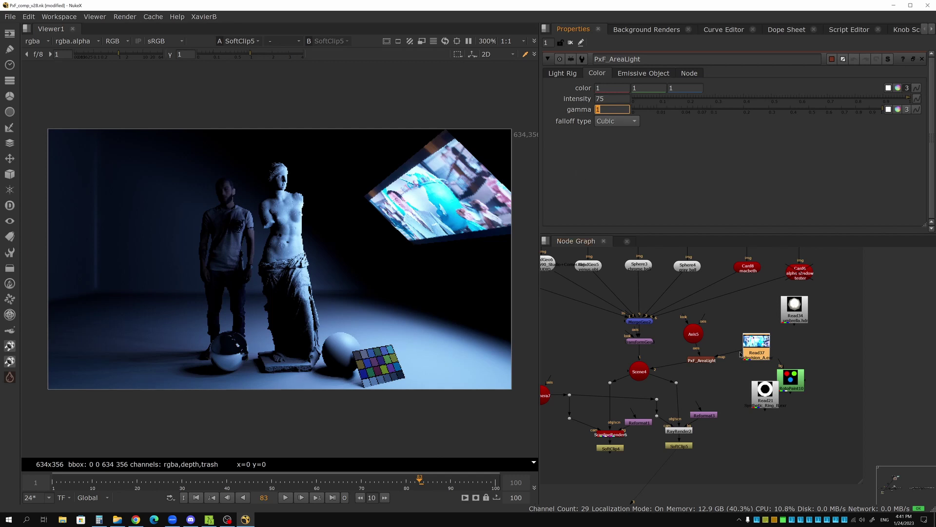
left_click_drag(742, 356, 764, 396)
left_click_drag(650, 442, 696, 427)
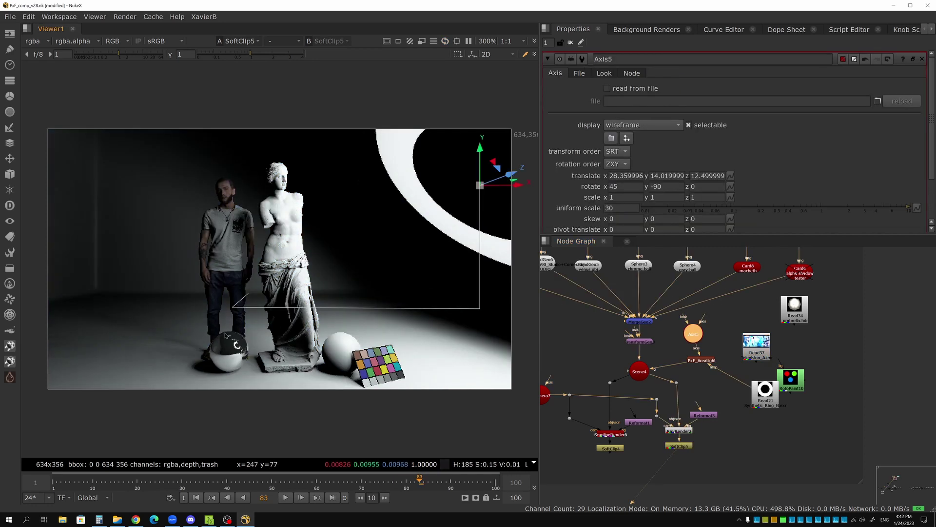
Step: Enable the emissive ring object in the PxF_AreaLight's Emissive Object tab
left_click_drag(224, 332, 253, 362)
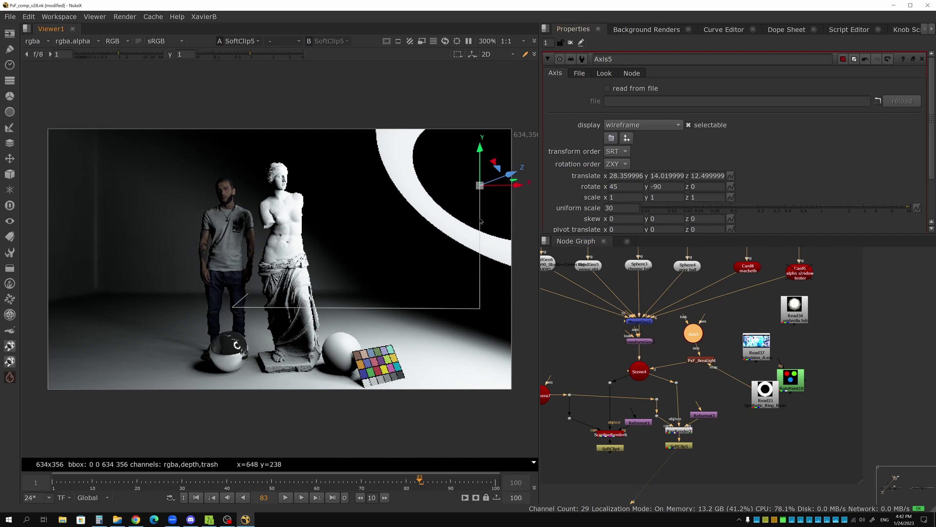
double_click(701, 360)
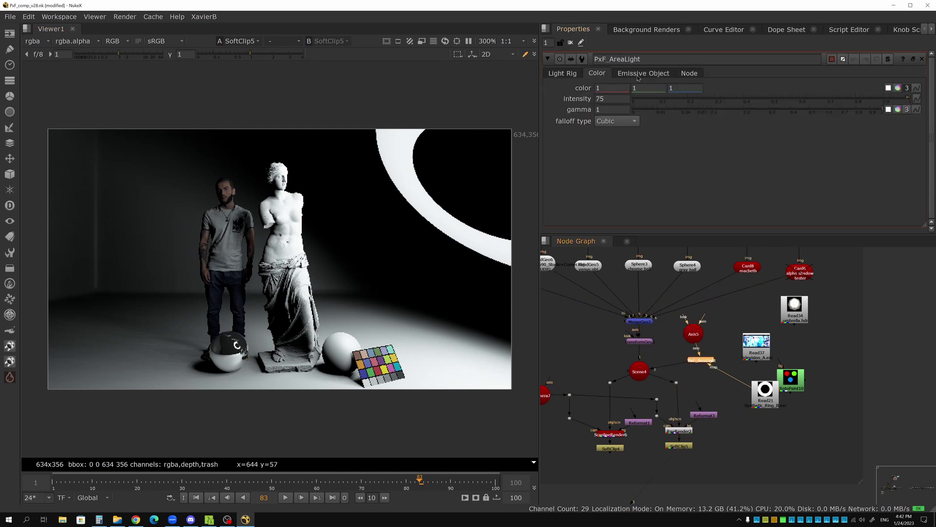
left_click(639, 74)
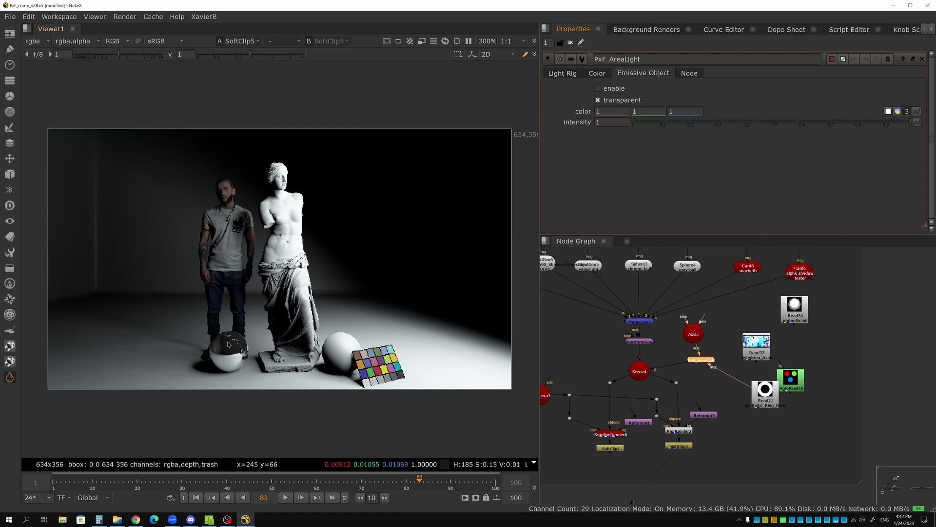
left_click(605, 90)
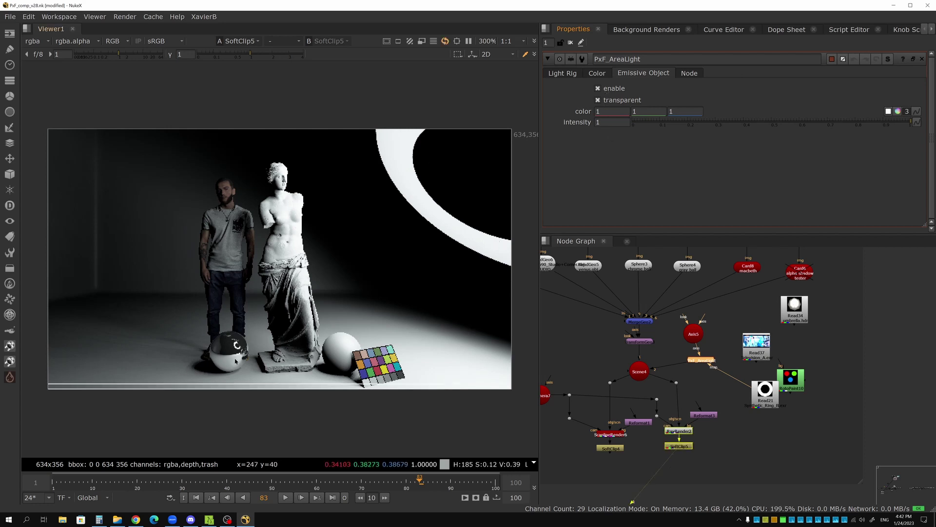
Step: Tint the area light colour pink (1, 0.311486, 0.568504) using the colour wheel
left_click(597, 73)
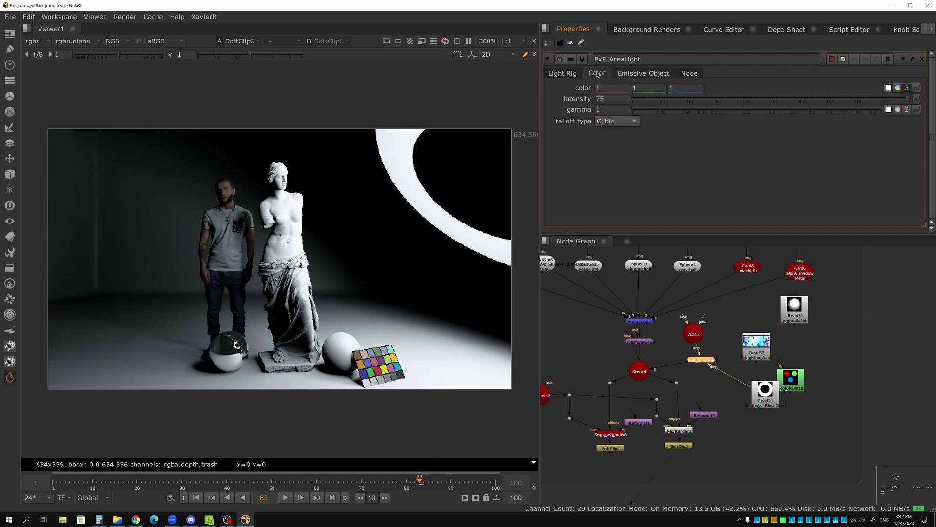
left_click(898, 88)
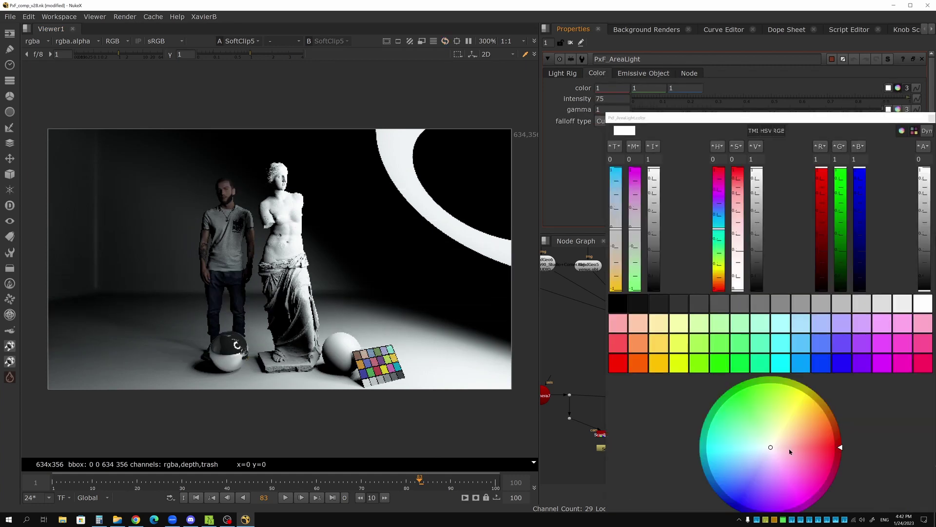
left_click(811, 465)
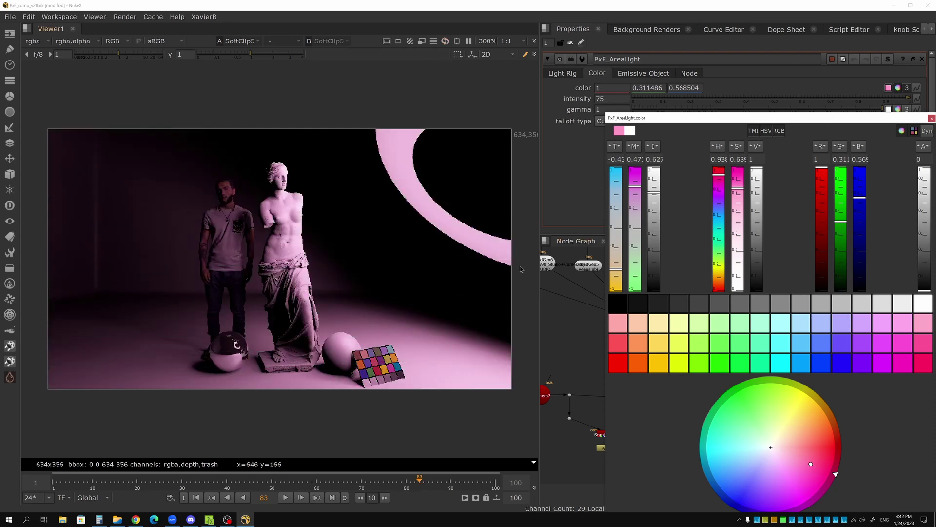
left_click(931, 118)
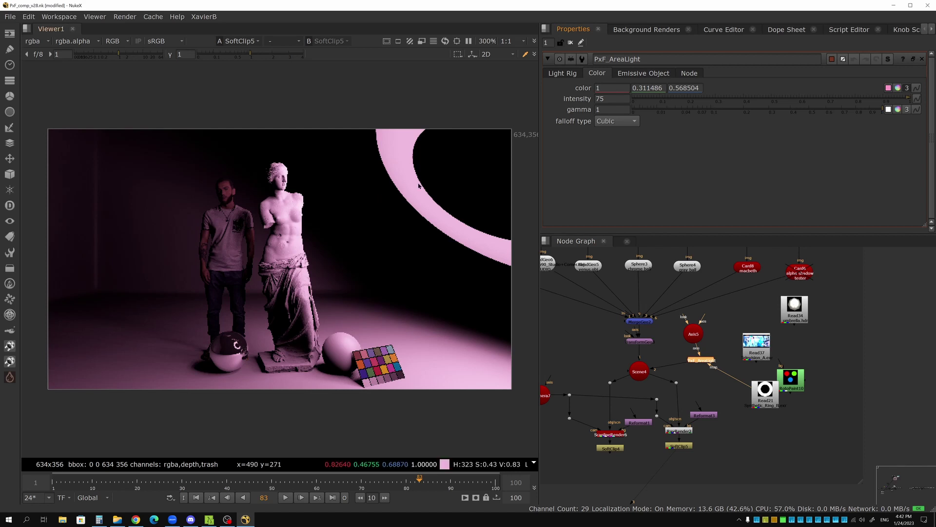
Step: Make the emissive ring light blue (0.15781, 0.608994, 1) with emissive intensity 2
left_click(637, 76)
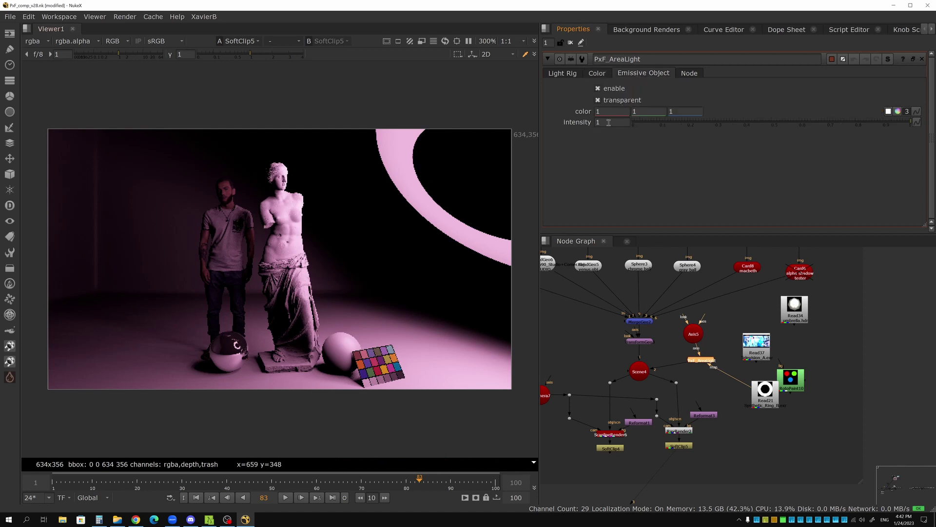
left_click(898, 111)
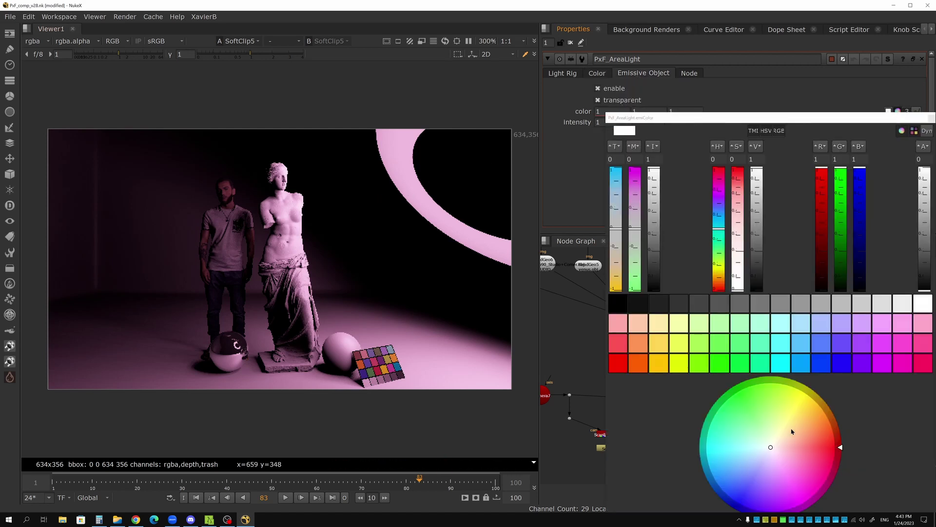
left_click(723, 472)
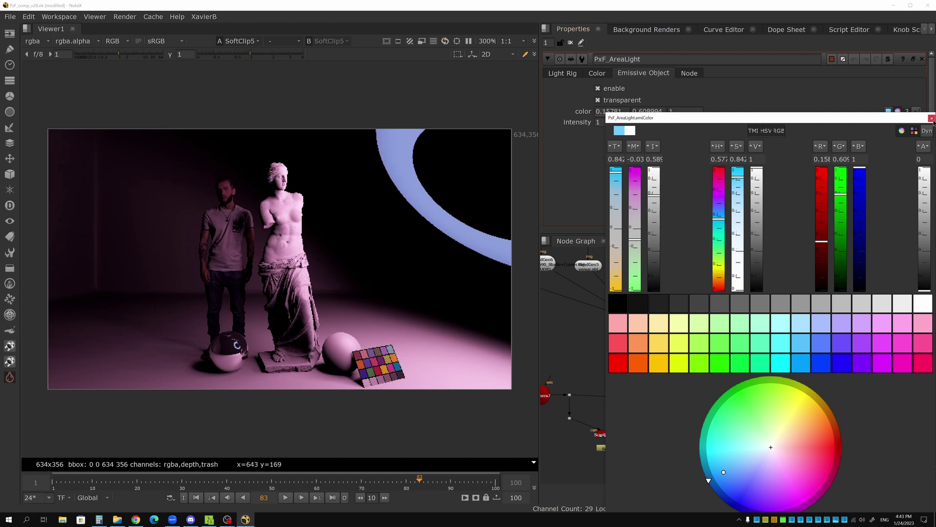
left_click(931, 118)
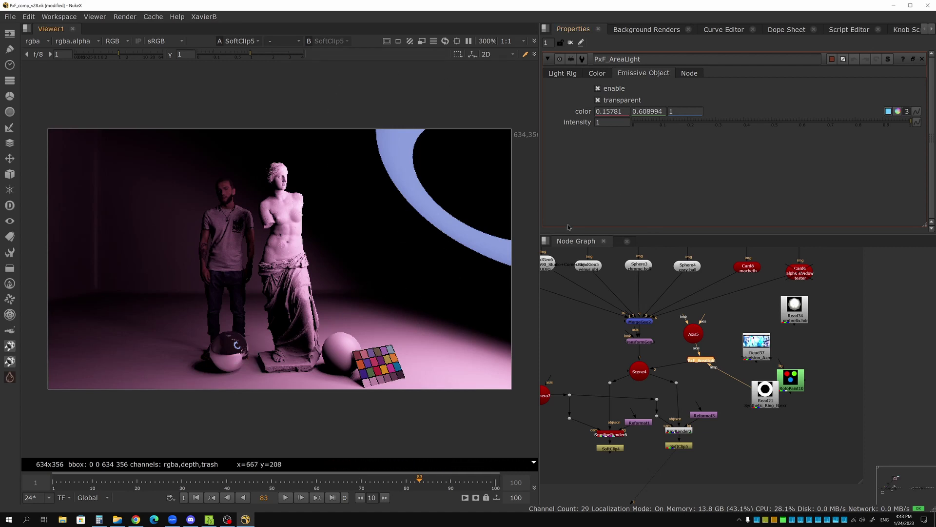
type("2")
key("Return")
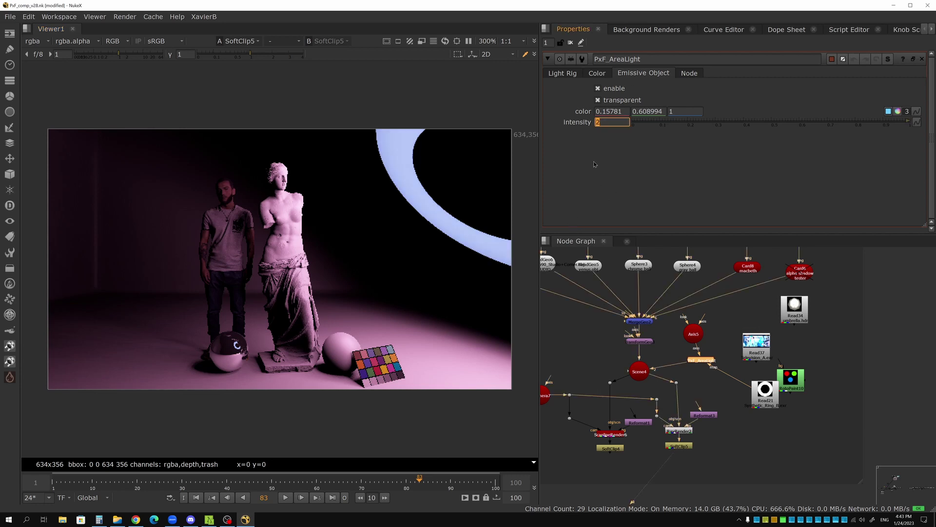
Step: Rearrange RotoPaint10, Read37 and Read21 beside PxF_AreaLight in the Node Graph
left_click_drag(800, 377, 833, 364)
left_click_drag(750, 349, 816, 338)
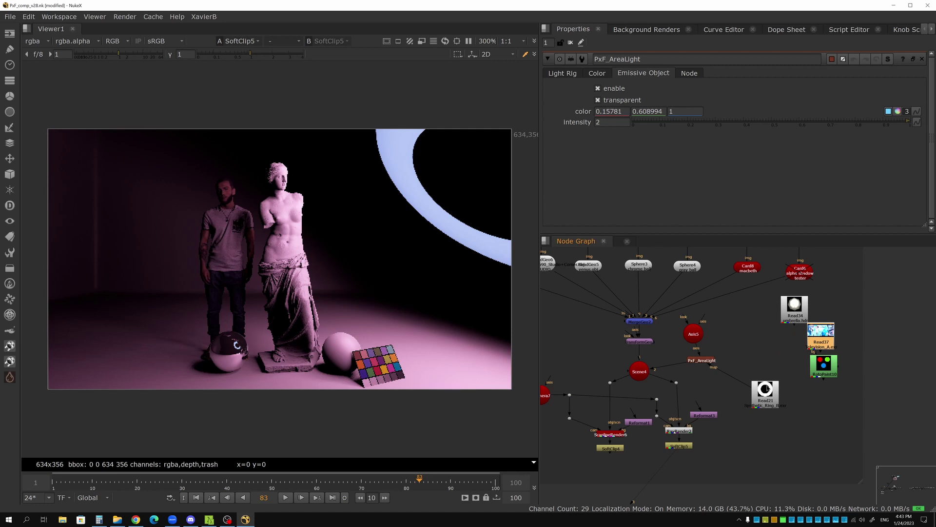
left_click_drag(766, 388, 751, 350)
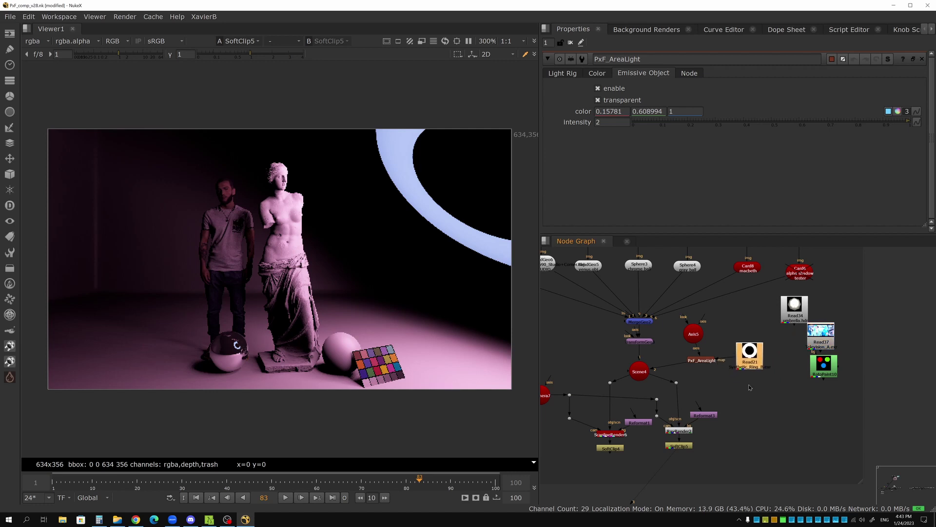